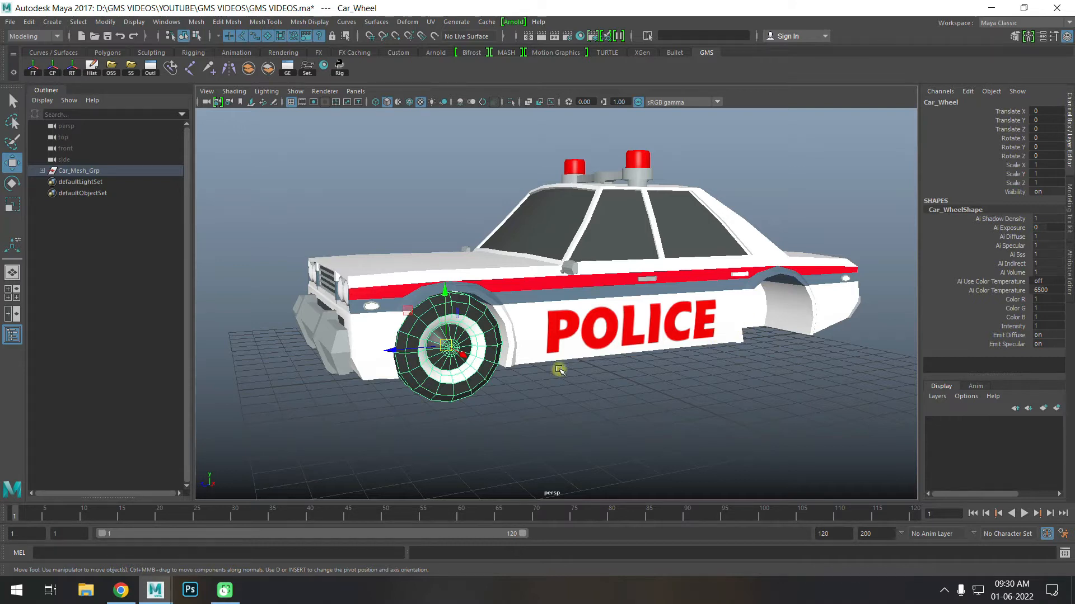
Duplicate the front wheel and move the copy back to about -12.6 in Z, so it sits in the rear wheel arch.
{"action": "left_click", "coordinate": [29, 22]}
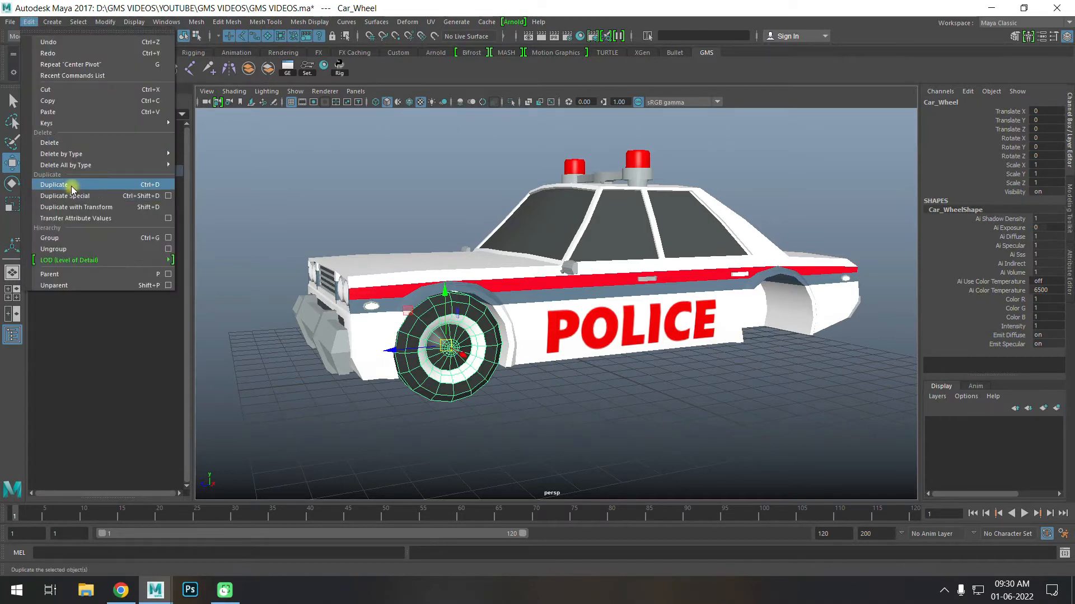
{"action": "left_click", "coordinate": [144, 184]}
{"action": "left_click_drag", "start_coordinate": [439, 355], "coordinate": [423, 358], "text": "alt"}
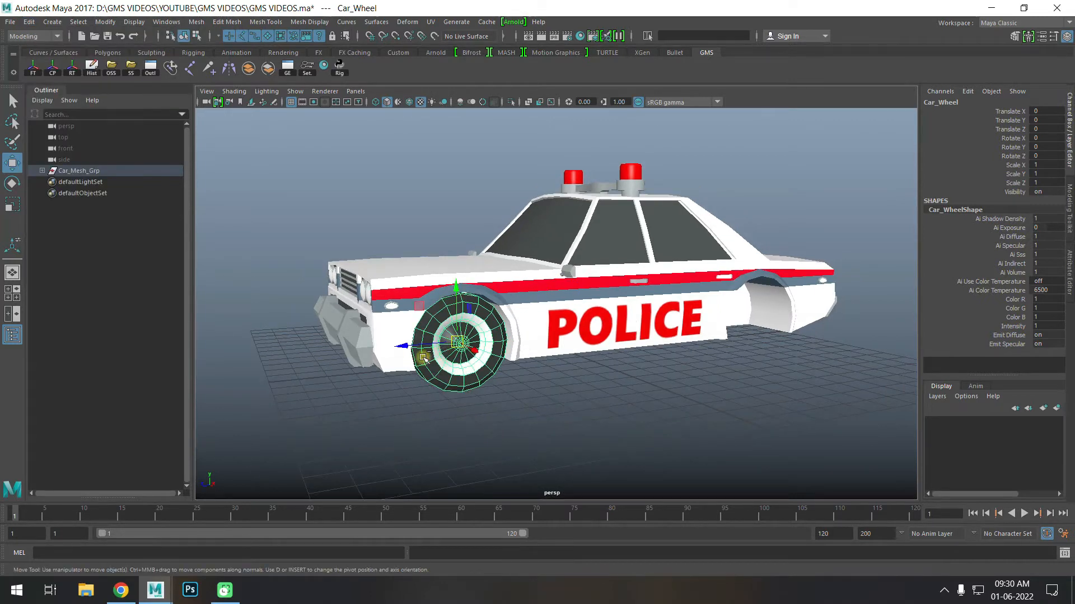
{"action": "key", "text": "ctrl+d"}
{"action": "middle_click_drag", "start_coordinate": [423, 358], "coordinate": [655, 355]}
{"action": "key", "text": "space"}
{"action": "key", "text": "space"}
{"action": "key", "text": "f"}
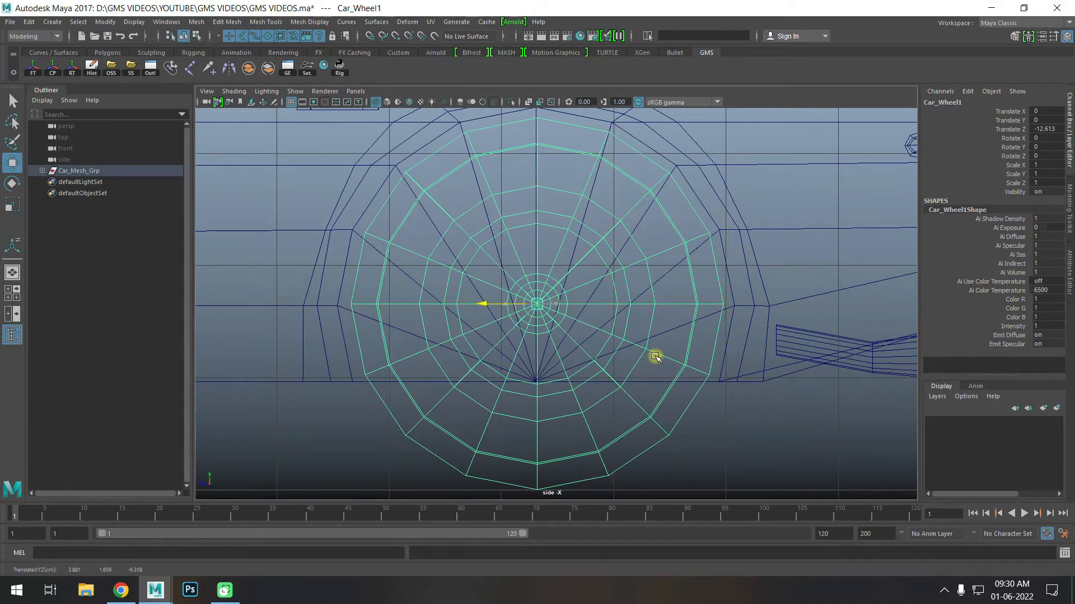
{"action": "key", "text": "space"}
{"action": "key", "text": "space"}
{"action": "left_click_drag", "start_coordinate": [735, 303], "coordinate": [750, 306], "text": "alt"}
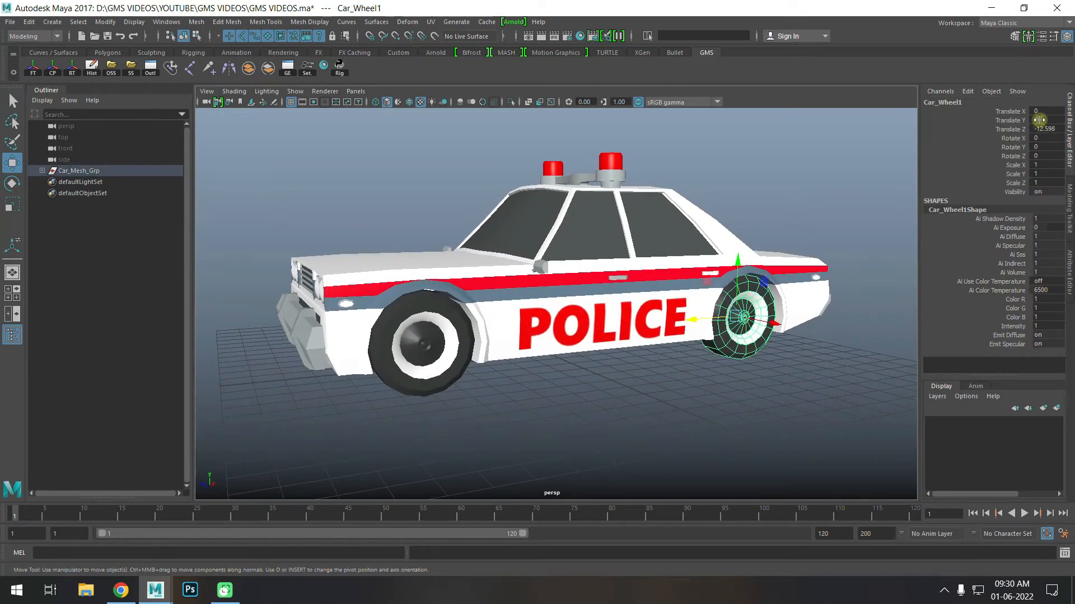
Freeze the rear wheel's transformations and deselect it.
{"action": "left_click", "coordinate": [32, 71]}
{"action": "scroll", "coordinate": [597, 339], "scroll_direction": "down", "scroll_amount": 2}
{"action": "left_click_drag", "start_coordinate": [597, 338], "coordinate": [607, 383], "text": "alt"}
{"action": "left_click", "coordinate": [605, 384]}
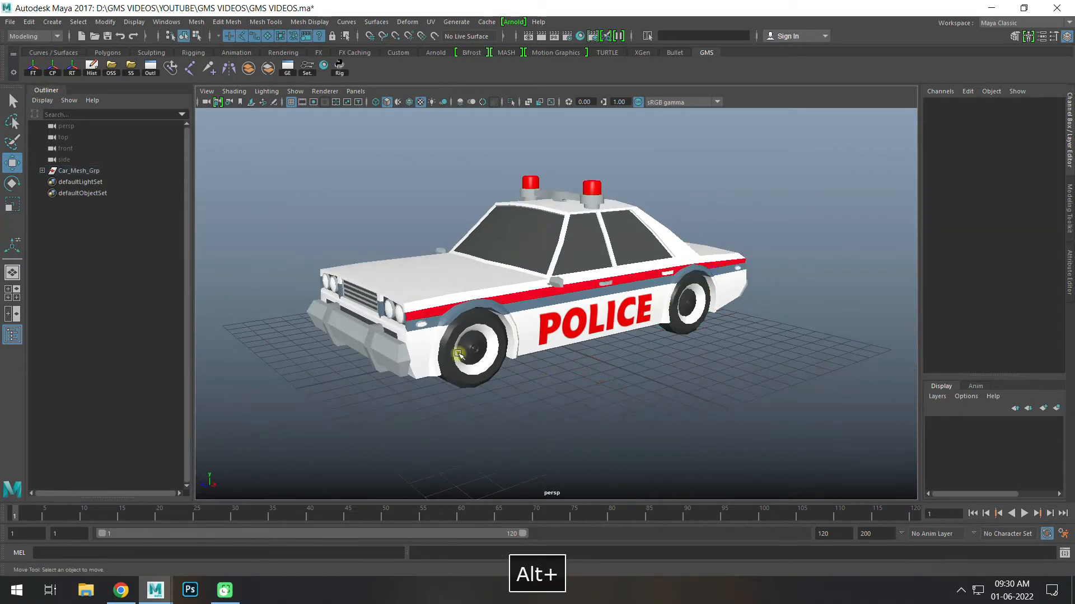
{"action": "left_click_drag", "start_coordinate": [457, 354], "coordinate": [571, 402], "text": "alt"}
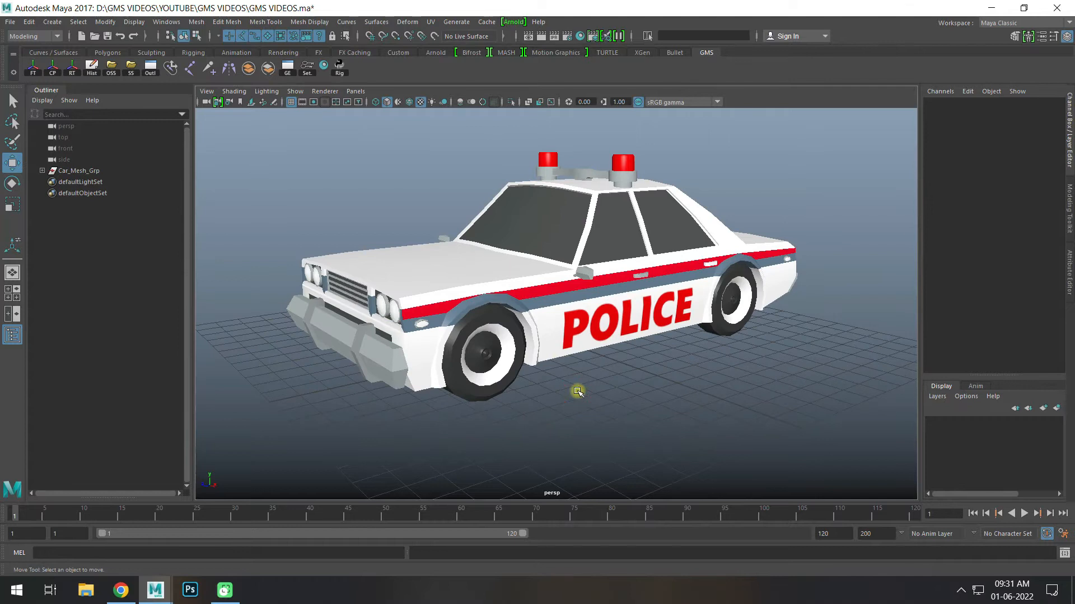
Try placing a plain duplicate of the front wheel on the opposite side of the car, about -9.3 in X.
{"action": "left_click", "coordinate": [514, 376]}
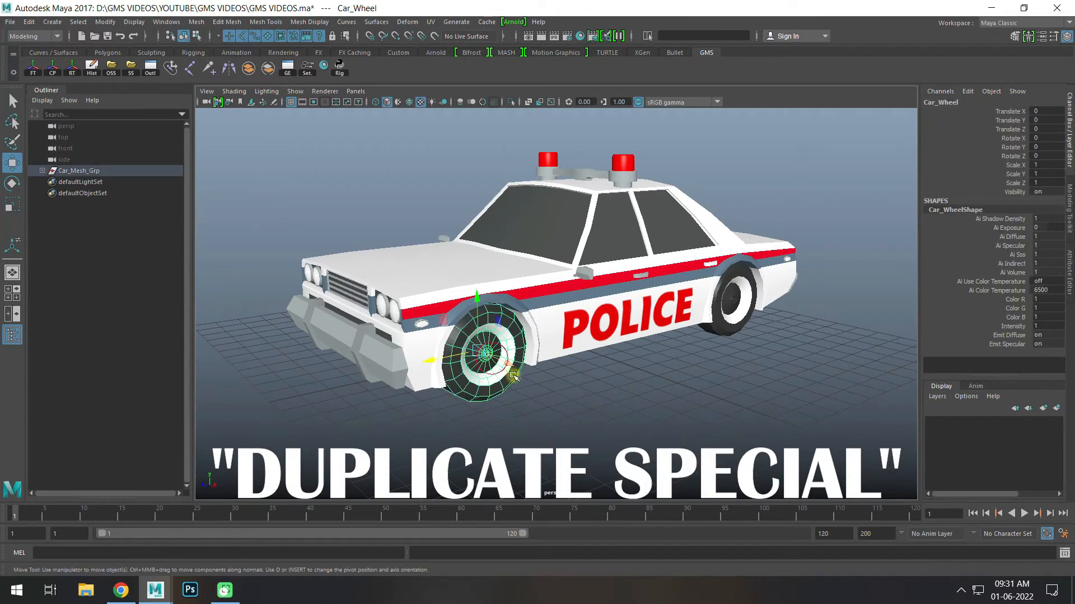
{"action": "left_click_drag", "start_coordinate": [513, 376], "coordinate": [730, 363], "text": "alt"}
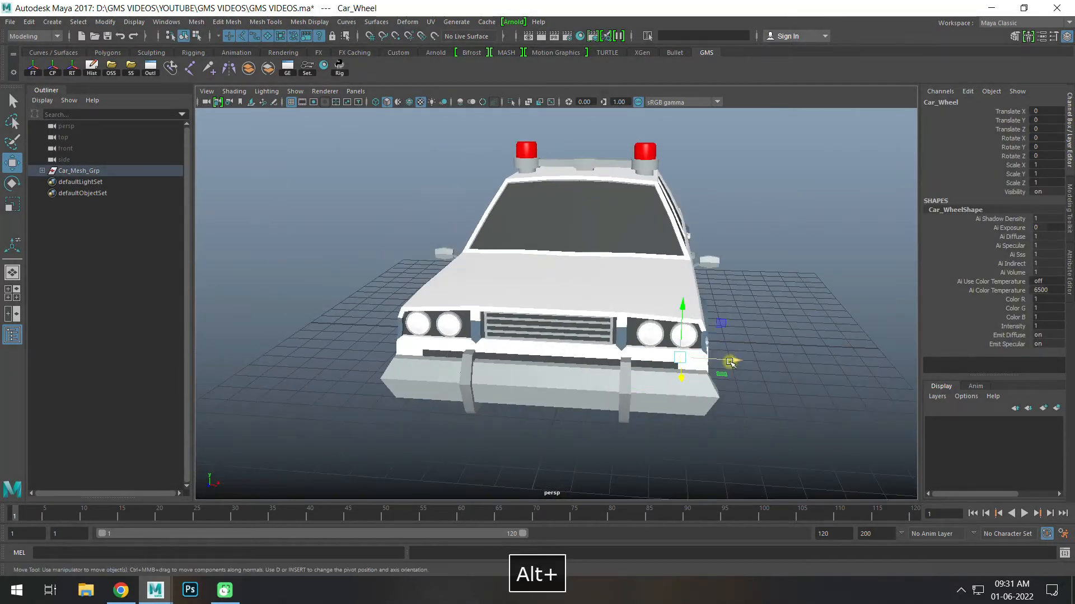
{"action": "key", "text": "ctrl+d"}
{"action": "key", "text": "ctrl+z"}
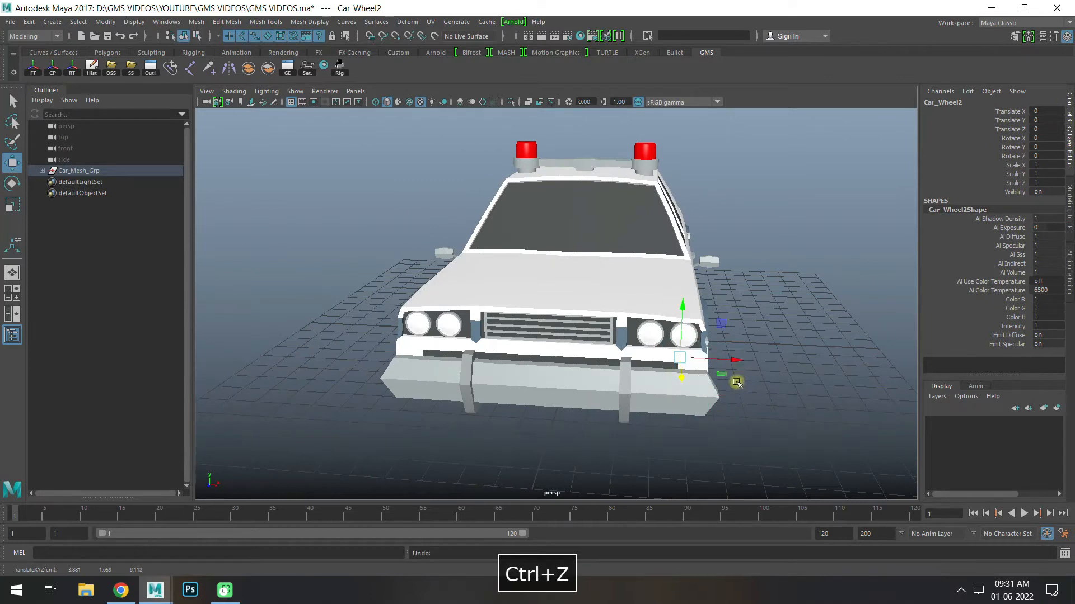
{"action": "left_click_drag", "start_coordinate": [696, 360], "coordinate": [481, 352]}
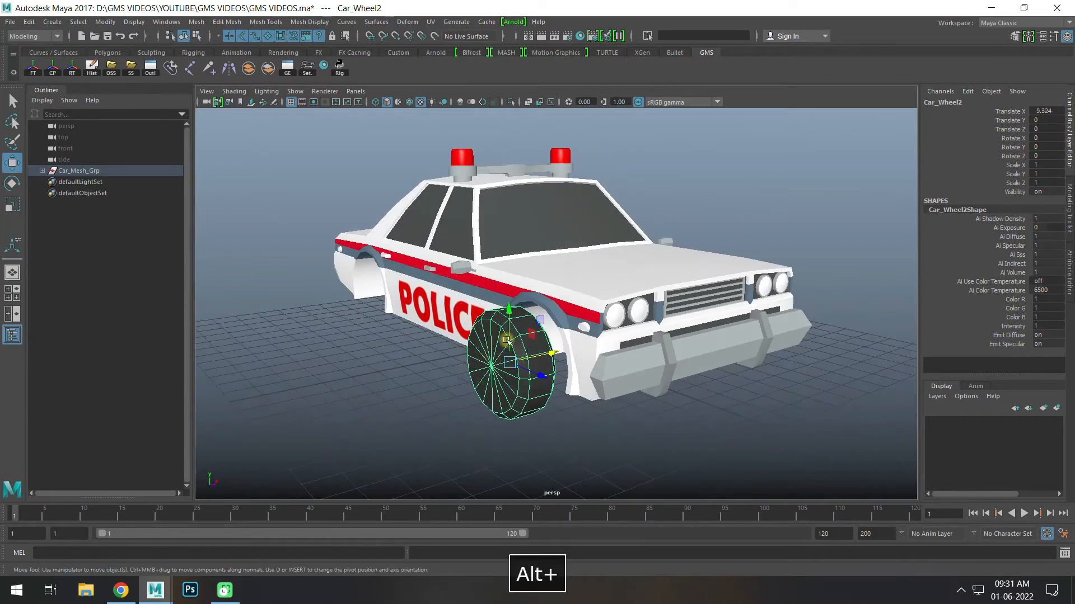
{"action": "key", "text": "ctrl+z"}
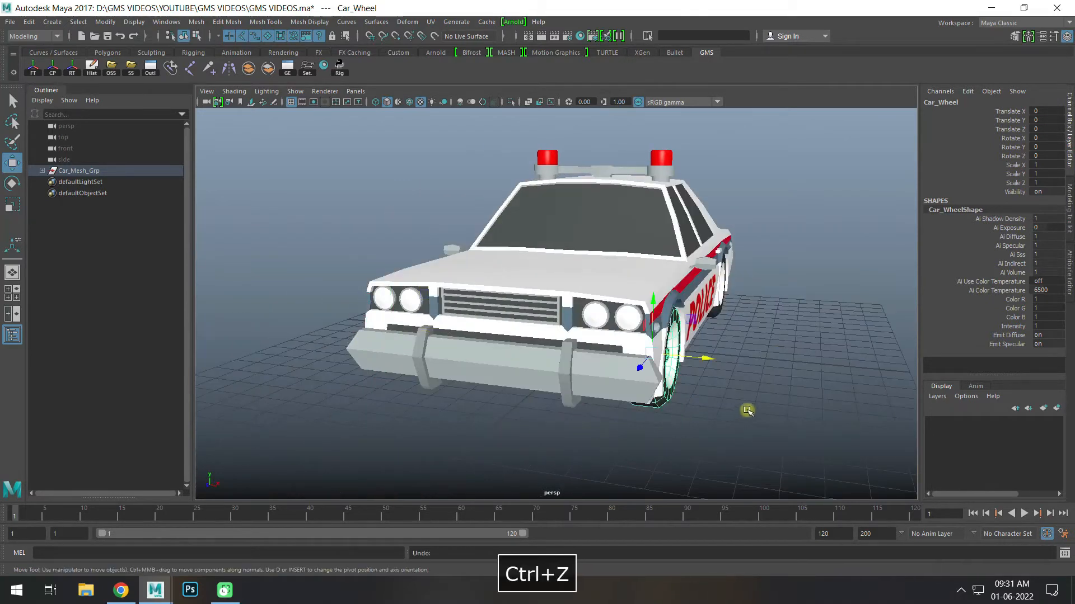
{"action": "left_click_drag", "start_coordinate": [747, 410], "coordinate": [656, 418], "text": "alt"}
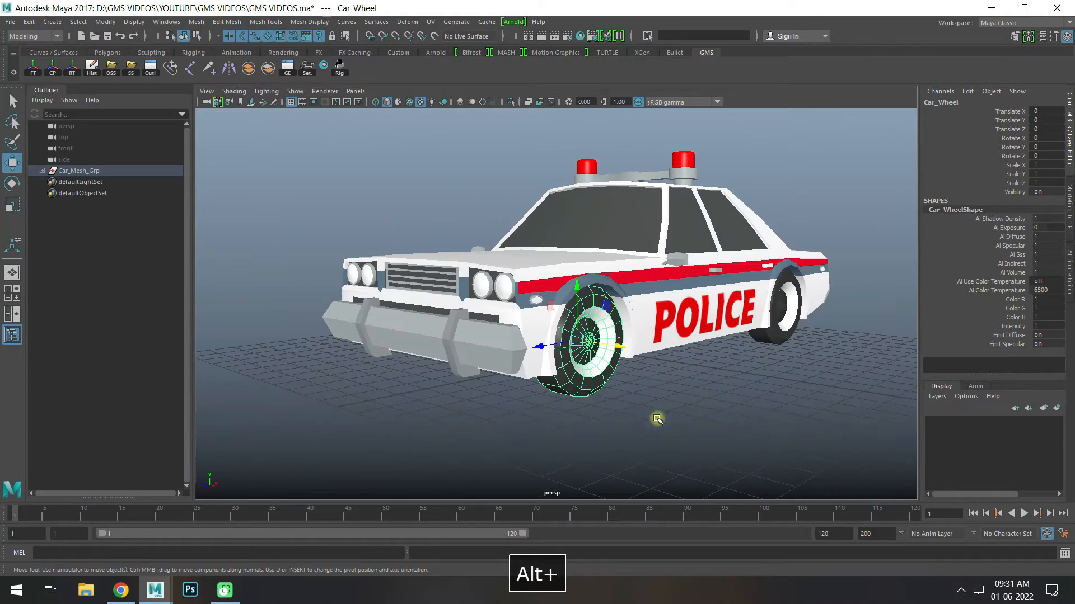
Select the front and rear wheels together and, in the front view, snap their pivot along X to the car's centreline.
{"action": "left_click", "coordinate": [651, 386]}
{"action": "left_click", "coordinate": [609, 360]}
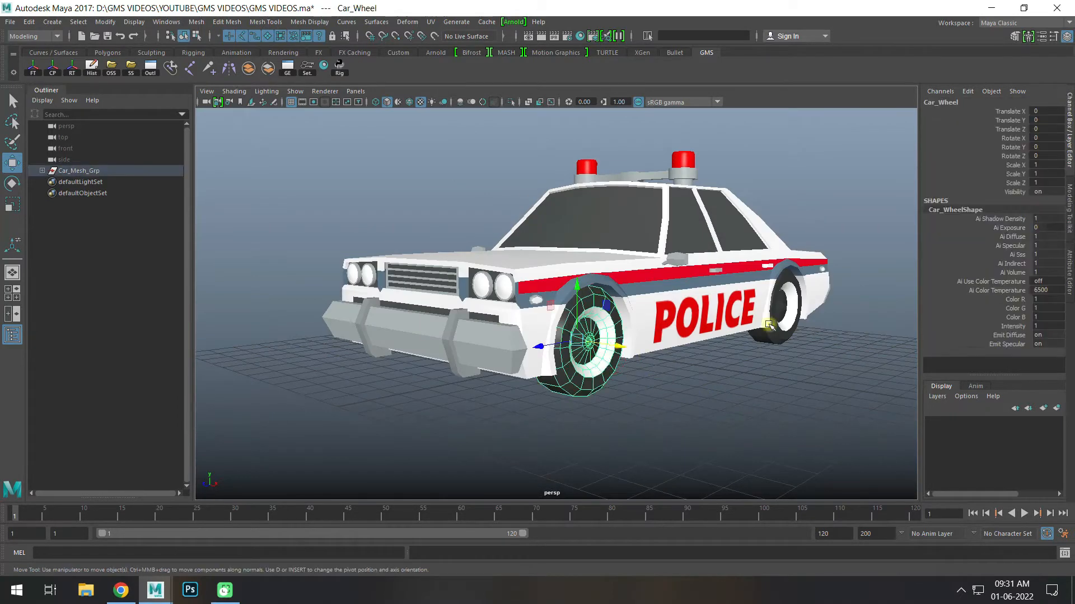
{"action": "left_click", "coordinate": [799, 310], "text": "shift"}
{"action": "left_click_drag", "start_coordinate": [712, 371], "coordinate": [739, 381], "text": "alt"}
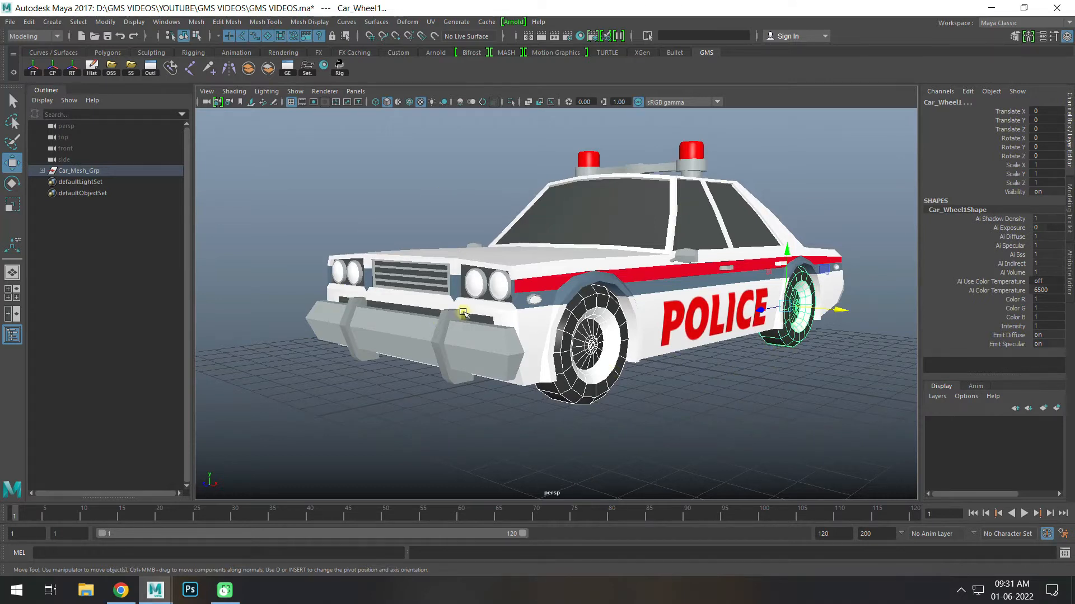
{"action": "key", "text": "space"}
{"action": "key", "text": "space"}
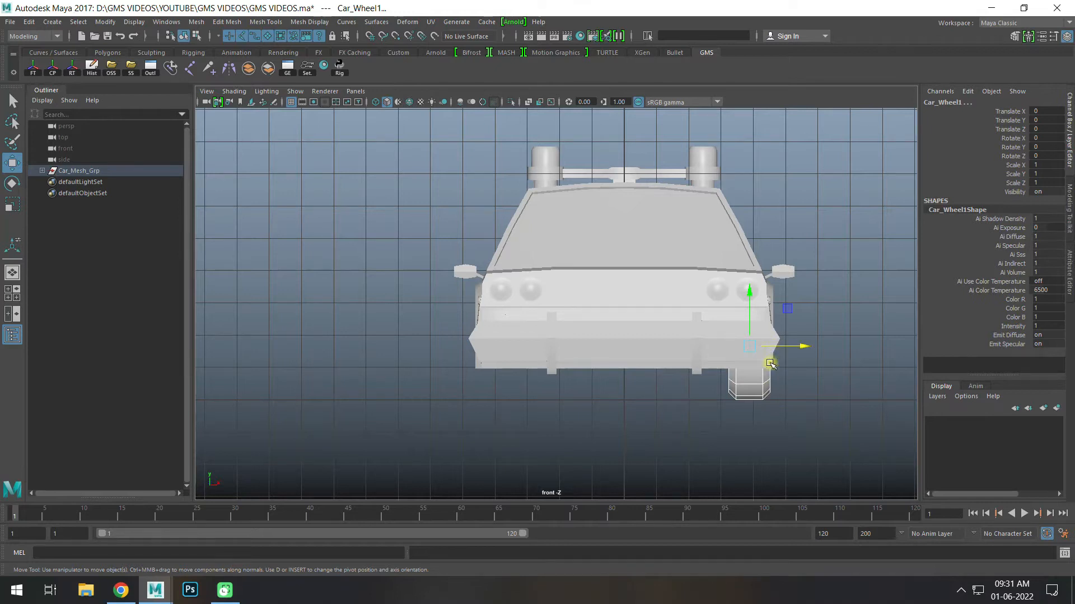
{"action": "key", "text": "d"}
{"action": "key", "text": "x"}
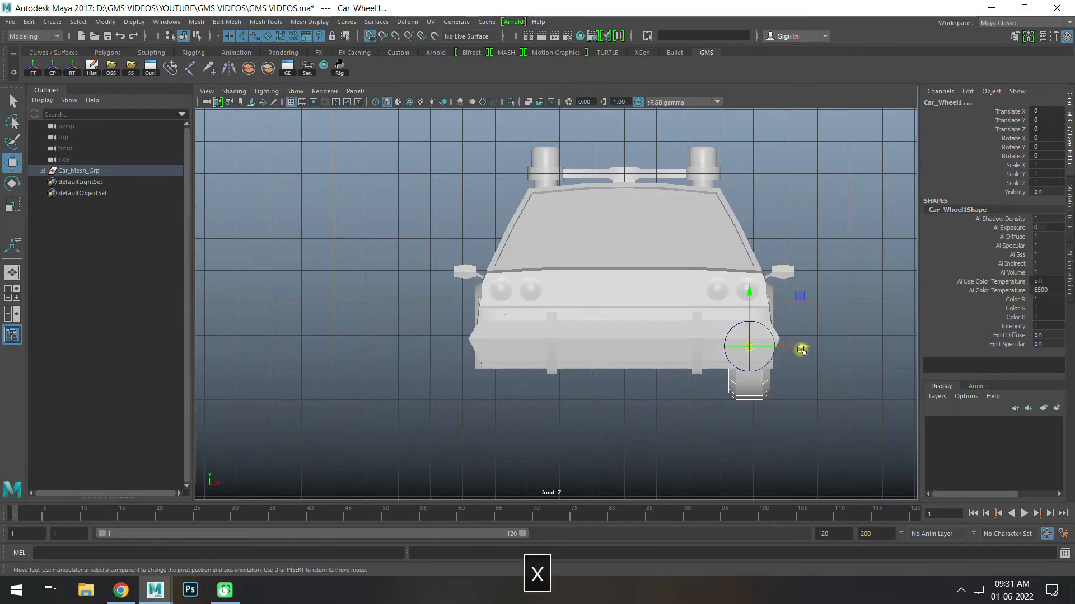
{"action": "key", "text": "d"}
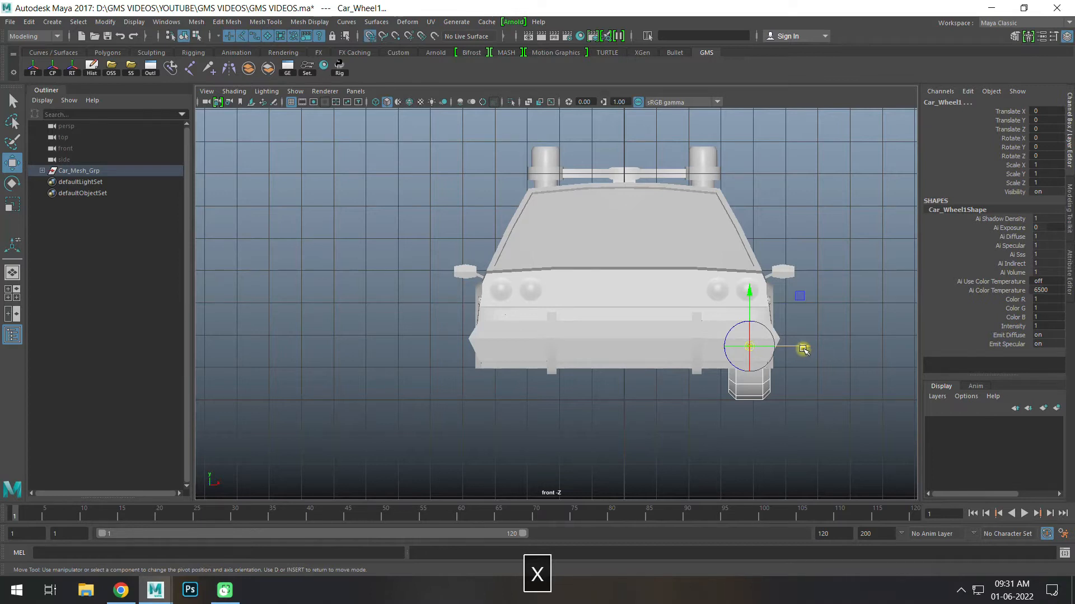
{"action": "left_click_drag", "start_coordinate": [804, 346], "coordinate": [680, 346]}
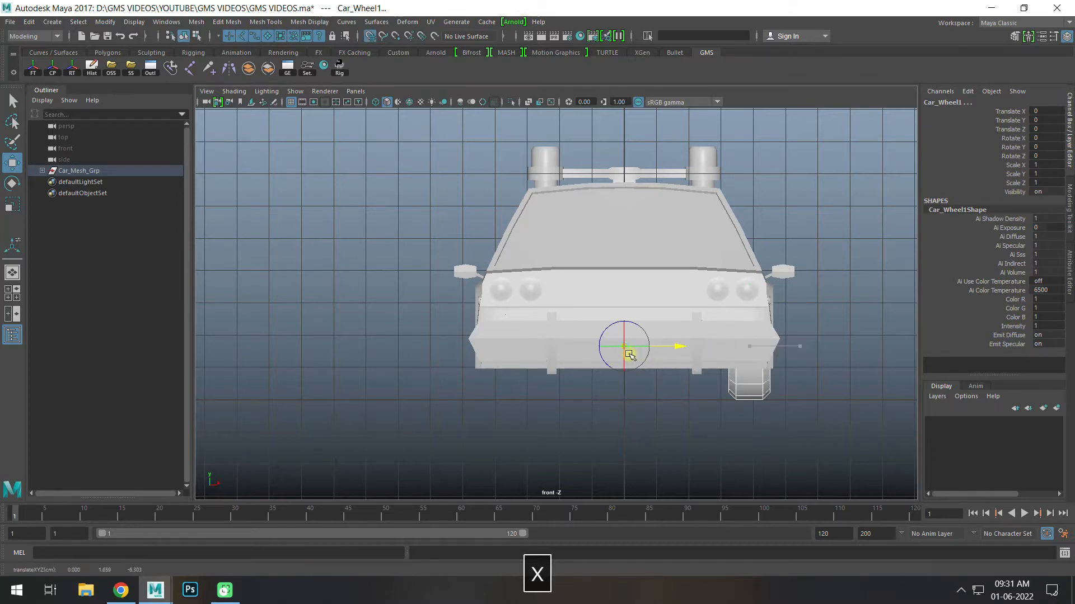
{"action": "key", "text": "d"}
{"action": "key", "text": "space"}
{"action": "key", "text": "space"}
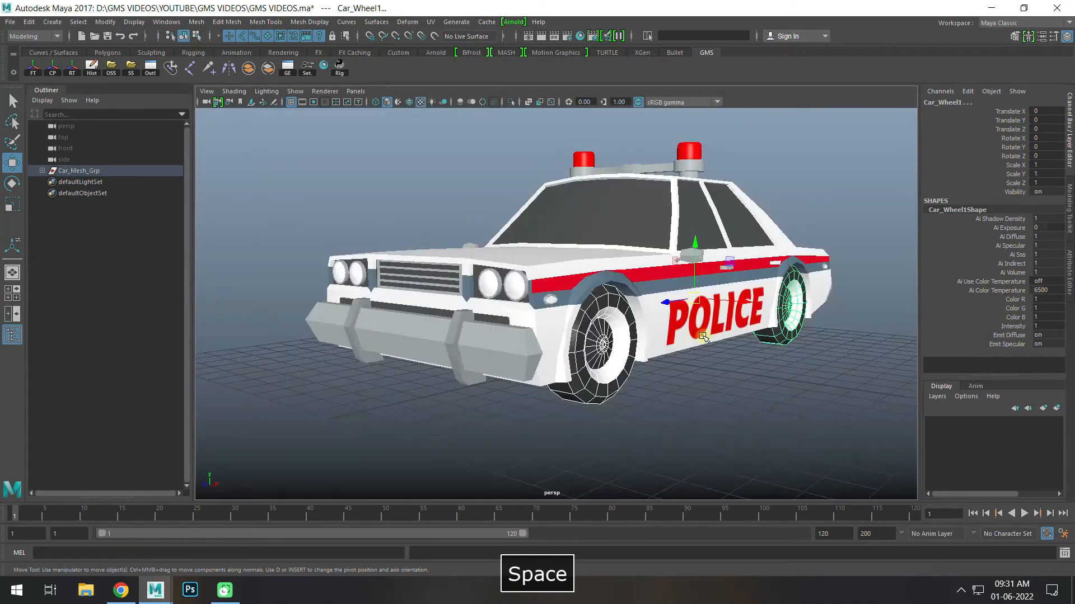
Open the Duplicate Special options for the two selected wheels.
{"action": "left_click", "coordinate": [28, 22]}
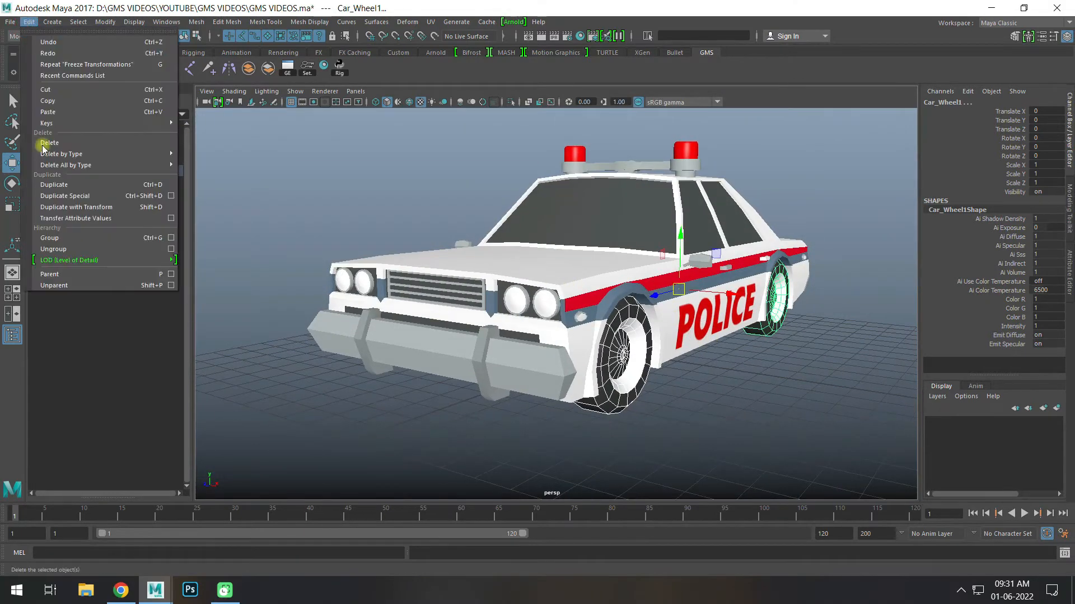
{"action": "left_click", "coordinate": [172, 196]}
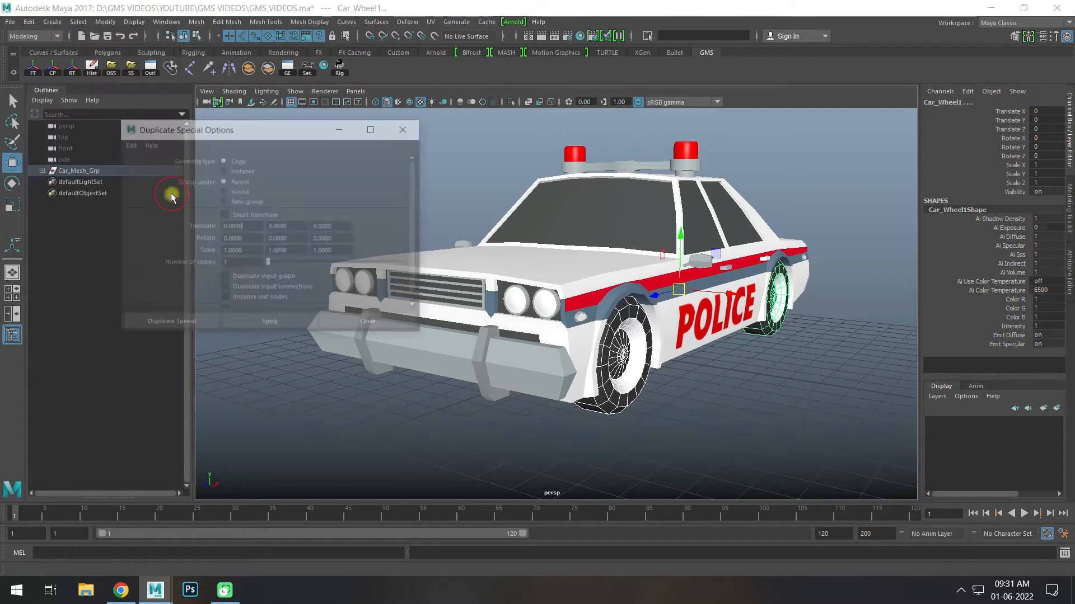
Try scaling the two wheels along X about the centred pivot.
{"action": "left_click_drag", "start_coordinate": [379, 226], "coordinate": [725, 285], "text": "alt"}
{"action": "key", "text": "r"}
{"action": "key", "text": "ctrl+z"}
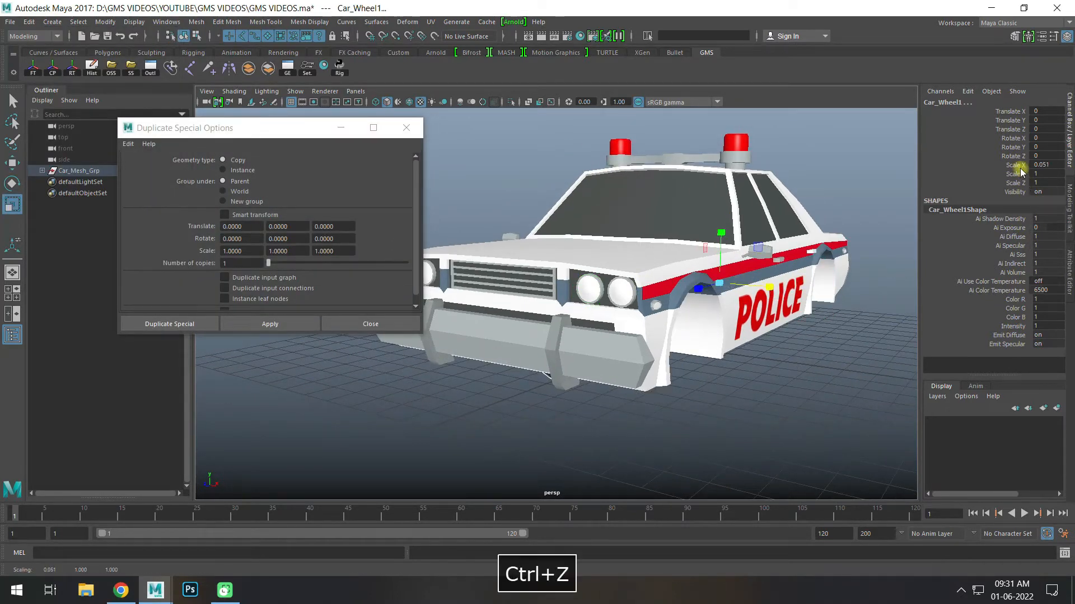
Mirror both wheels to the opposite side with Duplicate Special using a scale X of -1, and deselect the copies.
{"action": "left_click", "coordinate": [253, 251]}
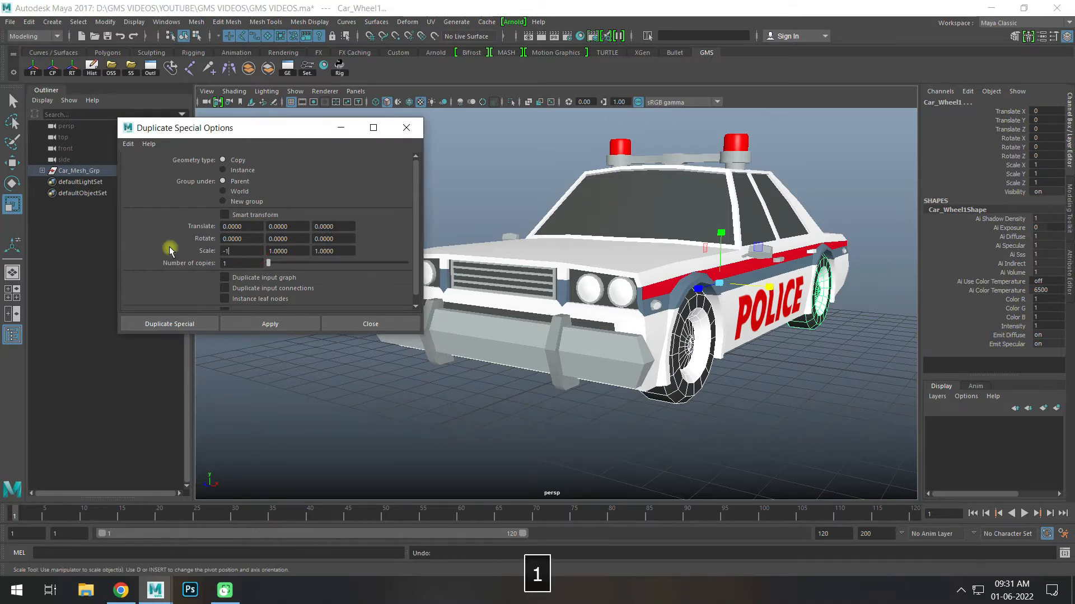
{"action": "key", "text": "Return"}
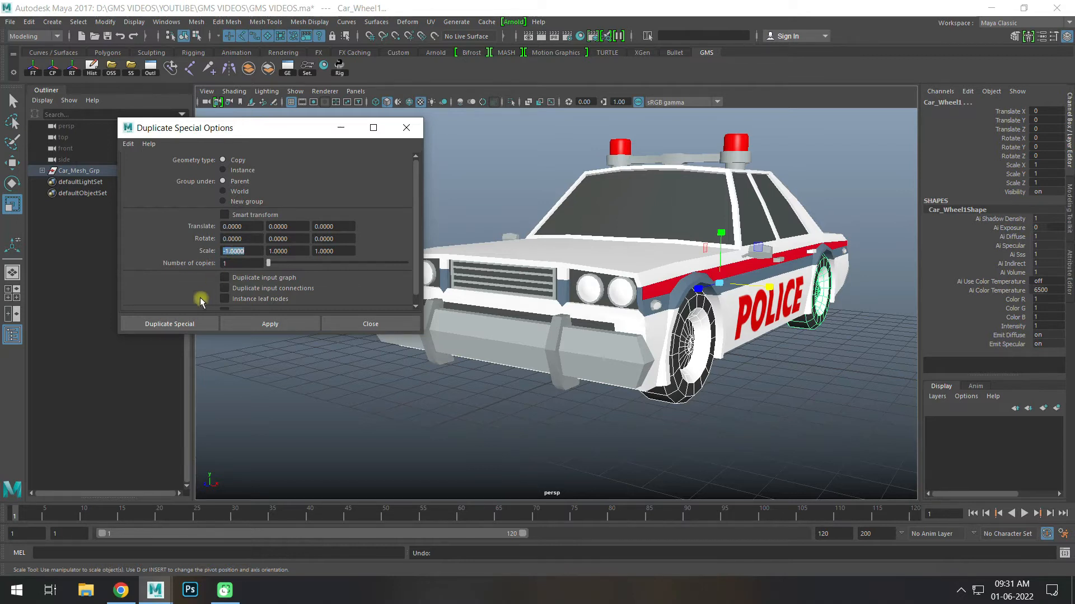
{"action": "left_click", "coordinate": [233, 324]}
{"action": "left_click_drag", "start_coordinate": [520, 422], "coordinate": [485, 310], "text": "alt"}
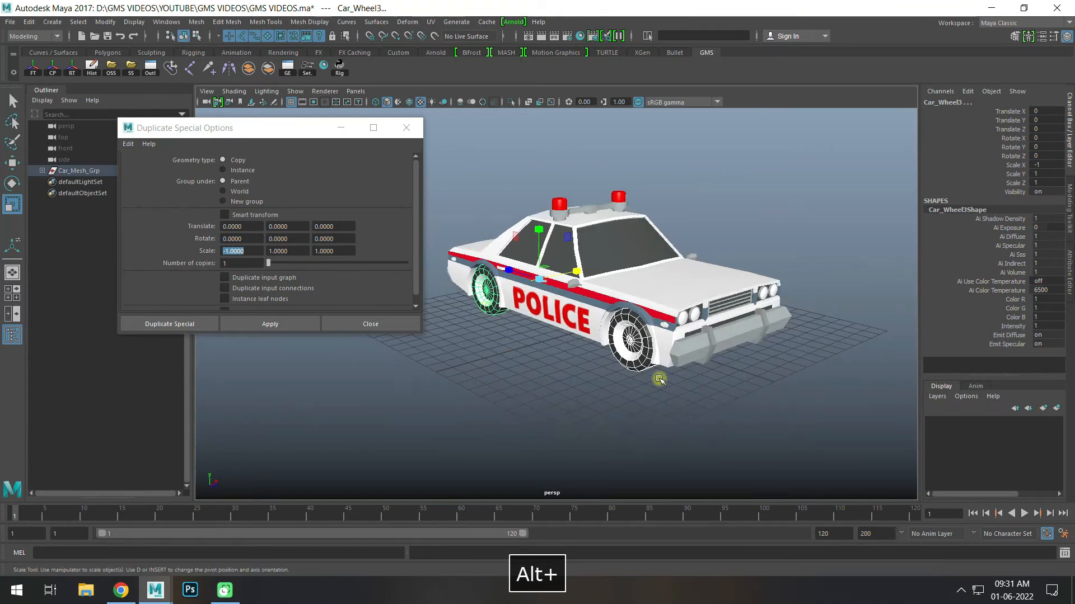
{"action": "left_click", "coordinate": [725, 396]}
{"action": "left_click_drag", "start_coordinate": [727, 395], "coordinate": [610, 368], "text": "alt"}
Reset the Duplicate Special settings to their defaults.
{"action": "left_click", "coordinate": [129, 145]}
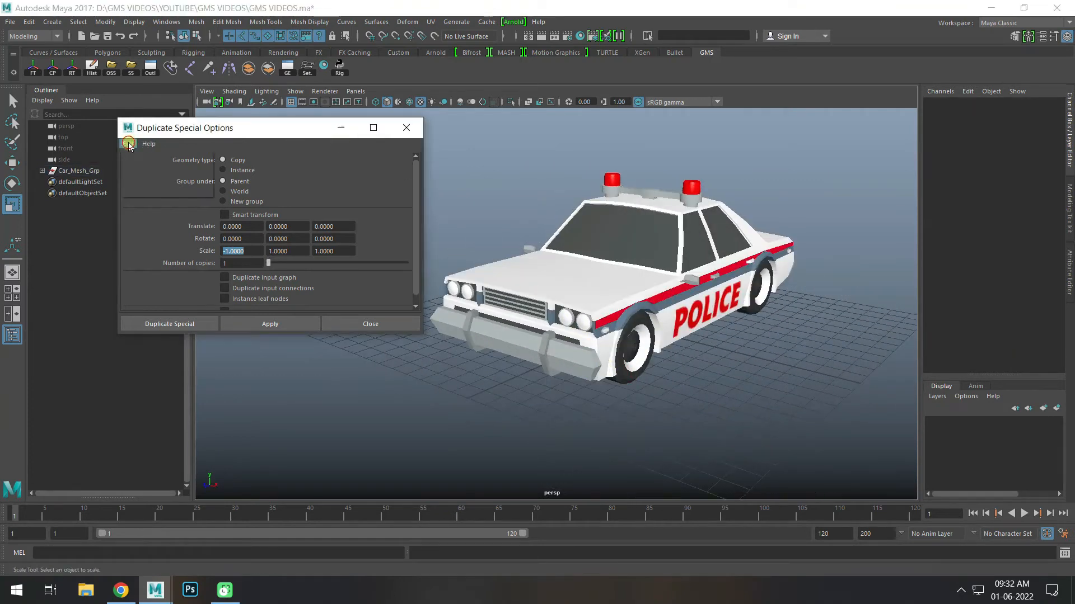
{"action": "left_click", "coordinate": [147, 167]}
{"action": "scroll", "coordinate": [631, 257], "scroll_direction": "down", "scroll_amount": 2, "text": "alt"}
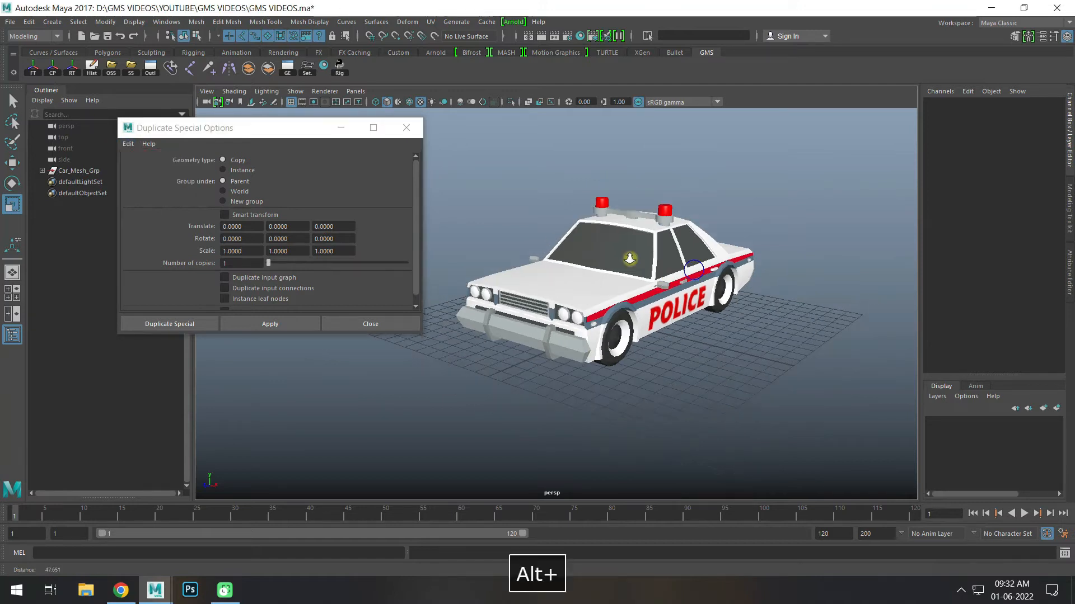
Select the whole Car_Mesh_Grp group and duplicate it with Duplicate Special, setting the number of copies to 10.
{"action": "left_click", "coordinate": [73, 171]}
{"action": "left_click_drag", "start_coordinate": [700, 344], "coordinate": [616, 324], "text": "alt"}
{"action": "key", "text": "w"}
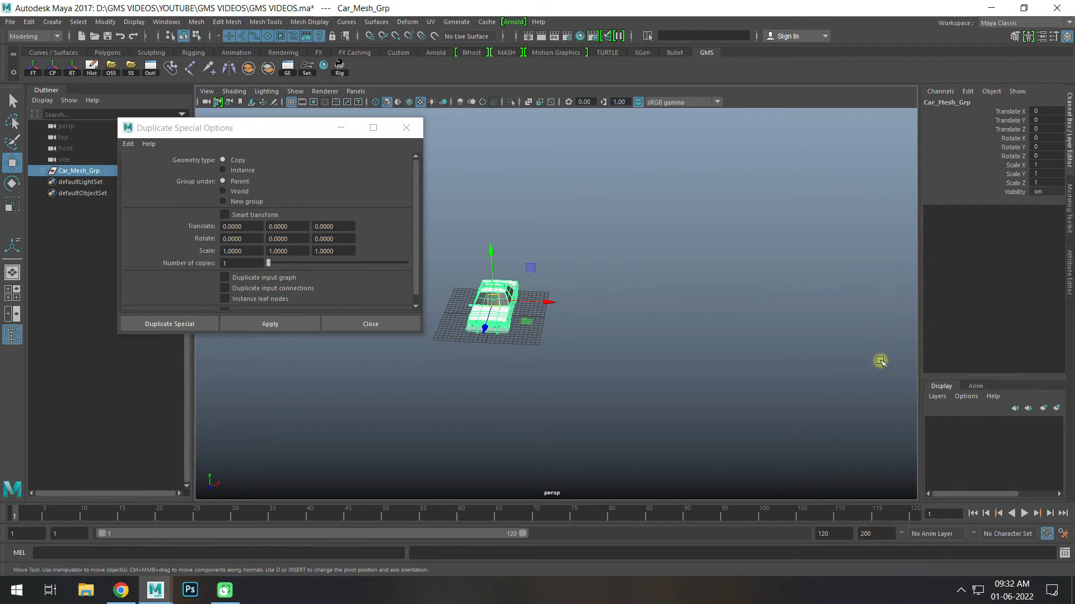
{"action": "left_click_drag", "start_coordinate": [612, 303], "coordinate": [619, 303], "text": "alt"}
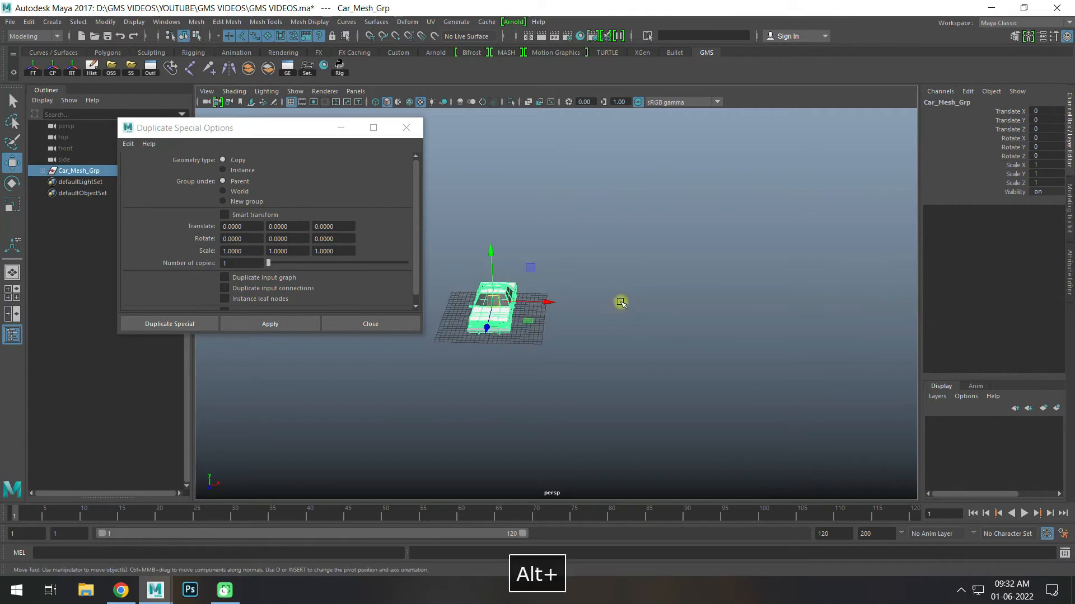
{"action": "scroll", "coordinate": [560, 286], "scroll_direction": "up", "scroll_amount": 1}
{"action": "middle_click_drag", "start_coordinate": [559, 286], "coordinate": [616, 294], "text": "alt"}
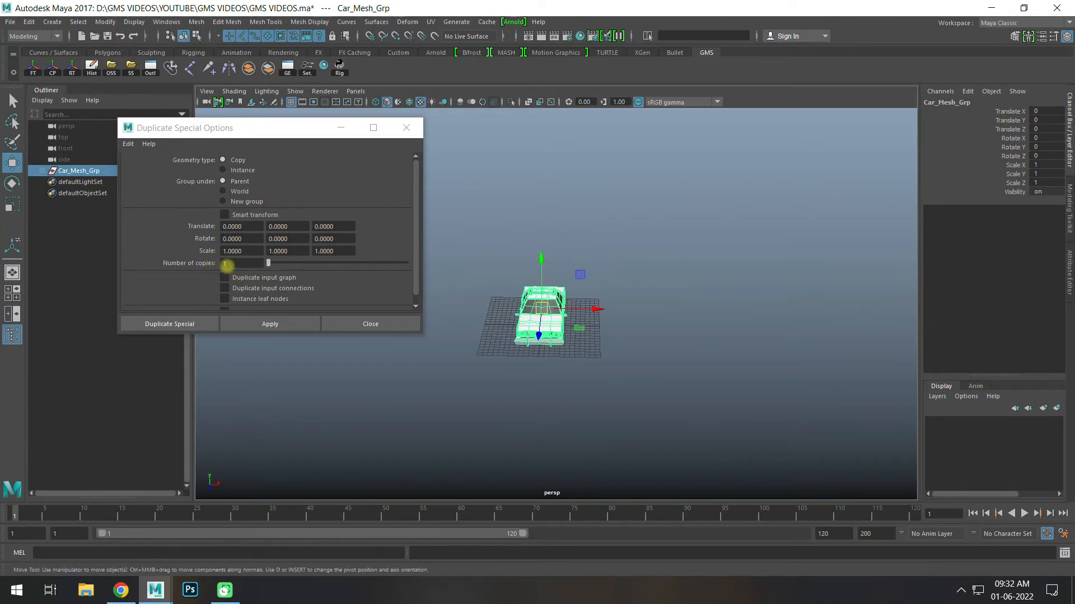
{"action": "double_click", "coordinate": [225, 264]}
{"action": "type", "text": "10"}
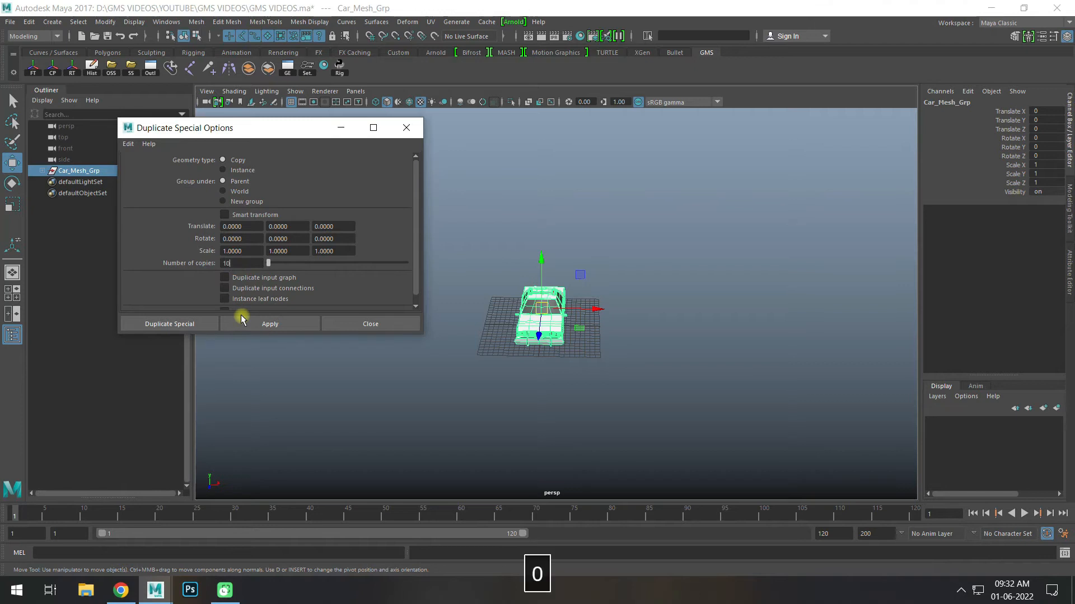
{"action": "key", "text": "Return"}
{"action": "left_click", "coordinate": [242, 318]}
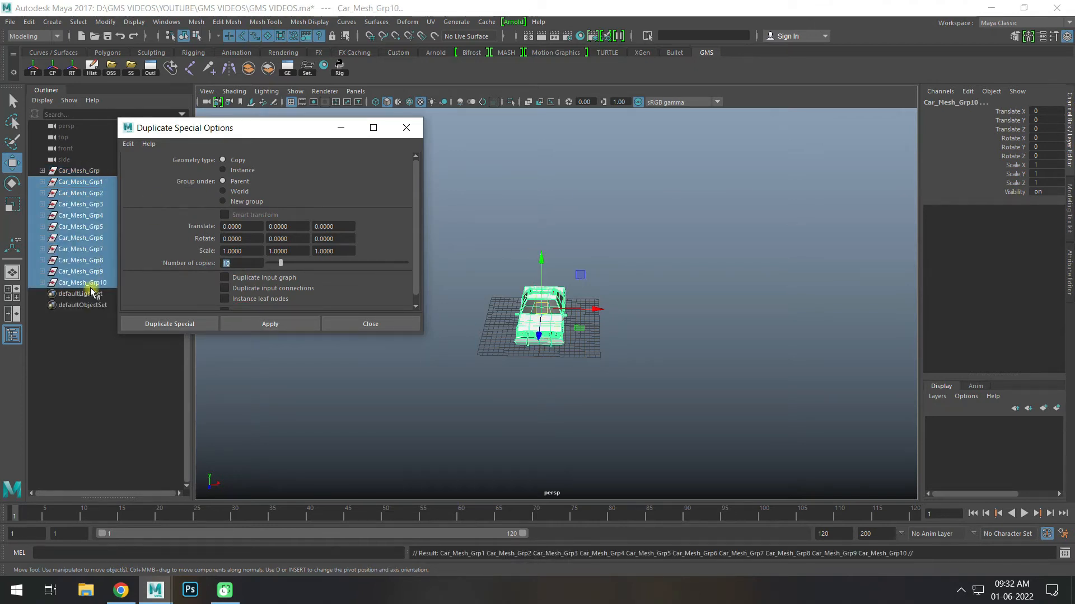
Delete the ten copied car groups and move the original Car_Mesh_Grp about 13.8 units along X.
{"action": "middle_click_drag", "start_coordinate": [415, 411], "coordinate": [419, 410], "text": "alt"}
{"action": "key", "text": "Delete"}
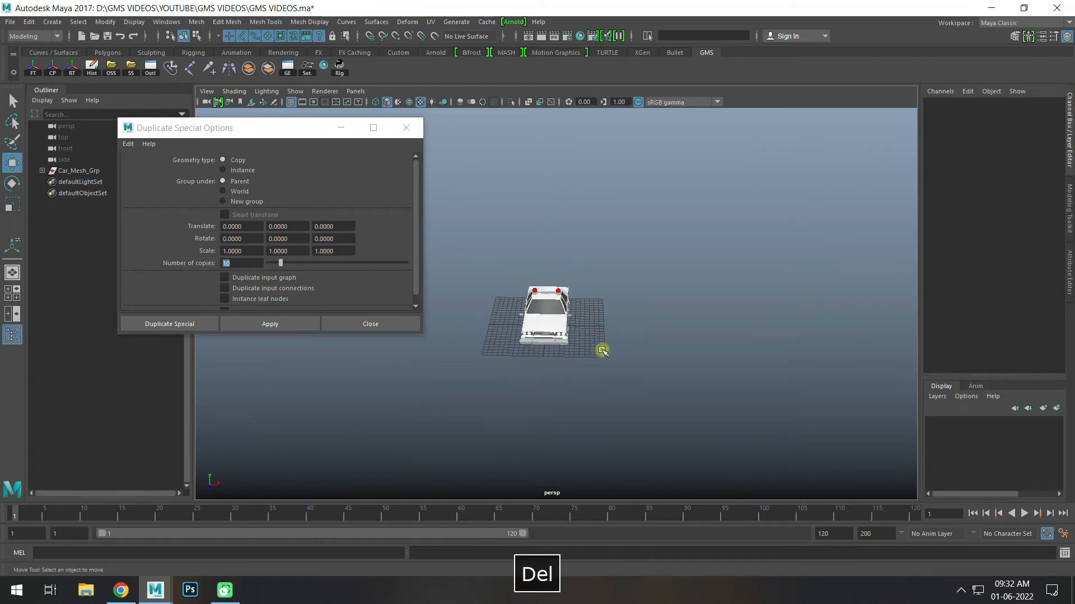
{"action": "left_click", "coordinate": [79, 171]}
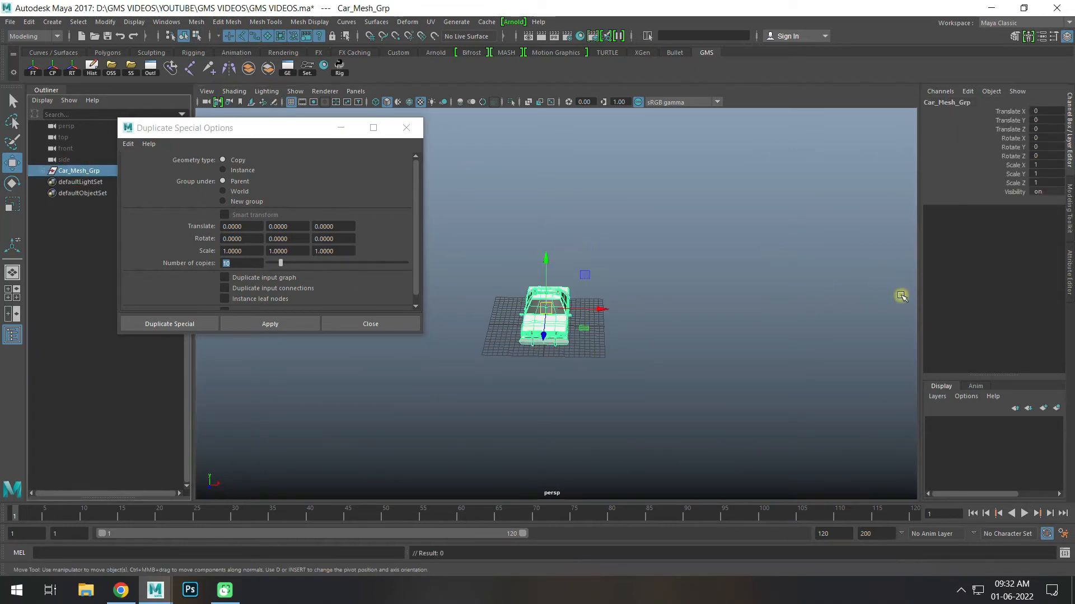
{"action": "left_click_drag", "start_coordinate": [609, 315], "coordinate": [669, 308]}
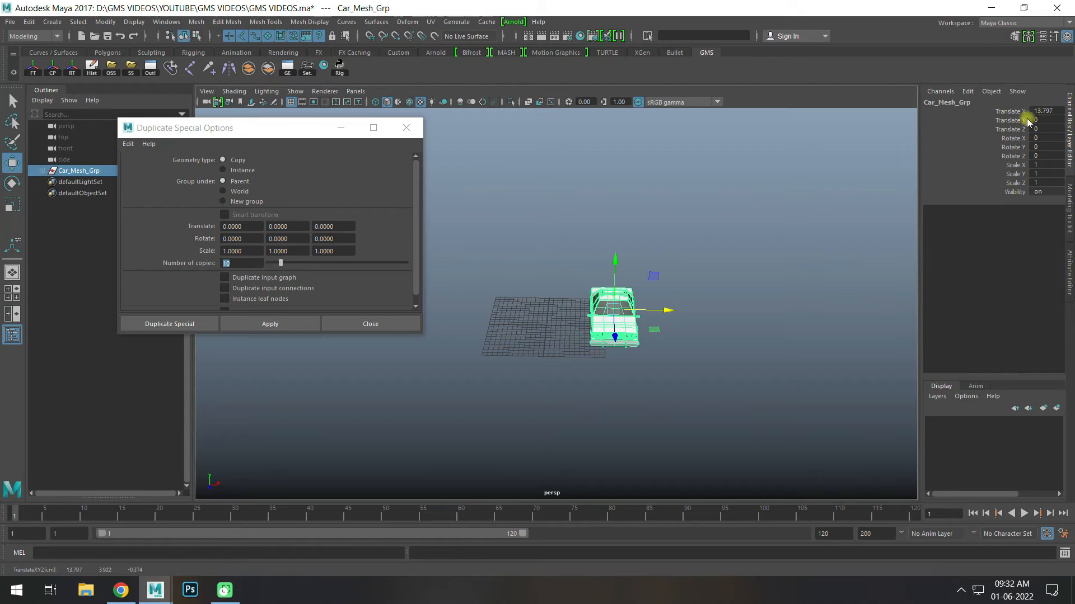
Undo the last move of Car_Mesh_Grp along X.
{"action": "key", "text": "ctrl+z"}
{"action": "right_click_drag", "start_coordinate": [782, 257], "coordinate": [653, 341], "text": "alt"}
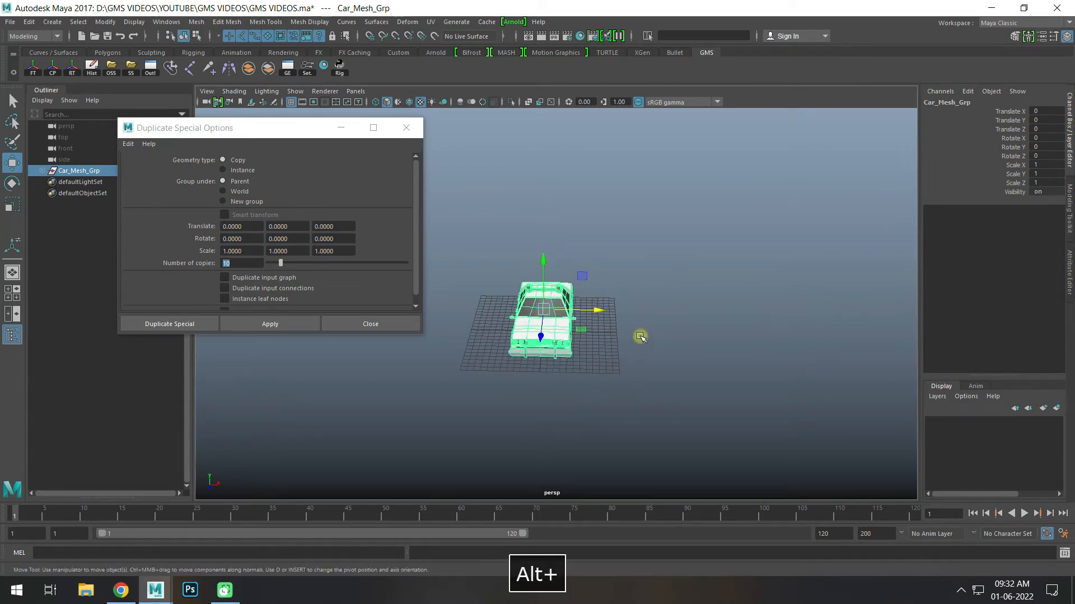
Duplicate Car_Mesh_Grp, move the copy along X beside the original, and set its Translate X to 15.
{"action": "key", "text": "ctrl+d"}
{"action": "left_click_drag", "start_coordinate": [598, 320], "coordinate": [675, 312]}
{"action": "left_click", "coordinate": [1046, 111]}
{"action": "type", "text": "15"}
{"action": "key", "text": "Return"}
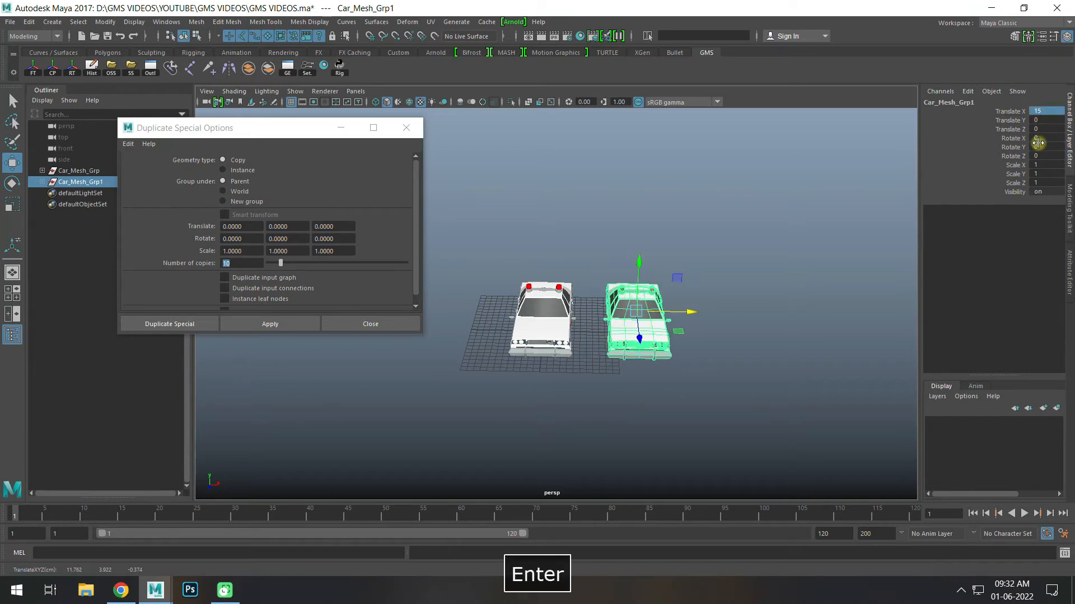
{"action": "right_click_drag", "start_coordinate": [787, 305], "coordinate": [833, 284], "text": "alt"}
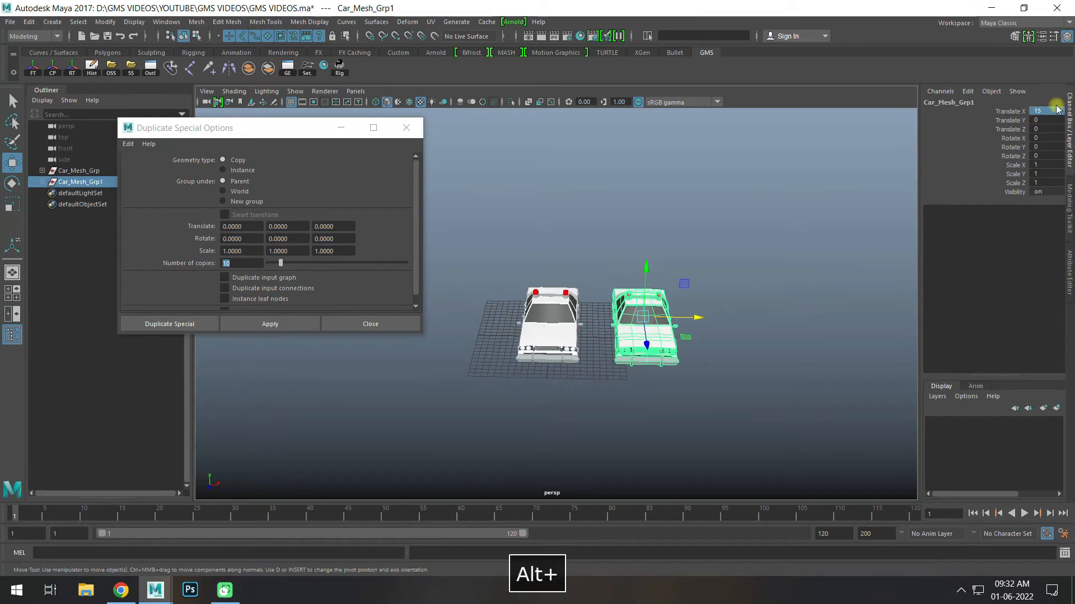
Delete the copied car group and select the original Car_Mesh_Grp.
{"action": "left_click", "coordinate": [81, 182]}
{"action": "key", "text": "Delete"}
{"action": "left_click", "coordinate": [80, 173]}
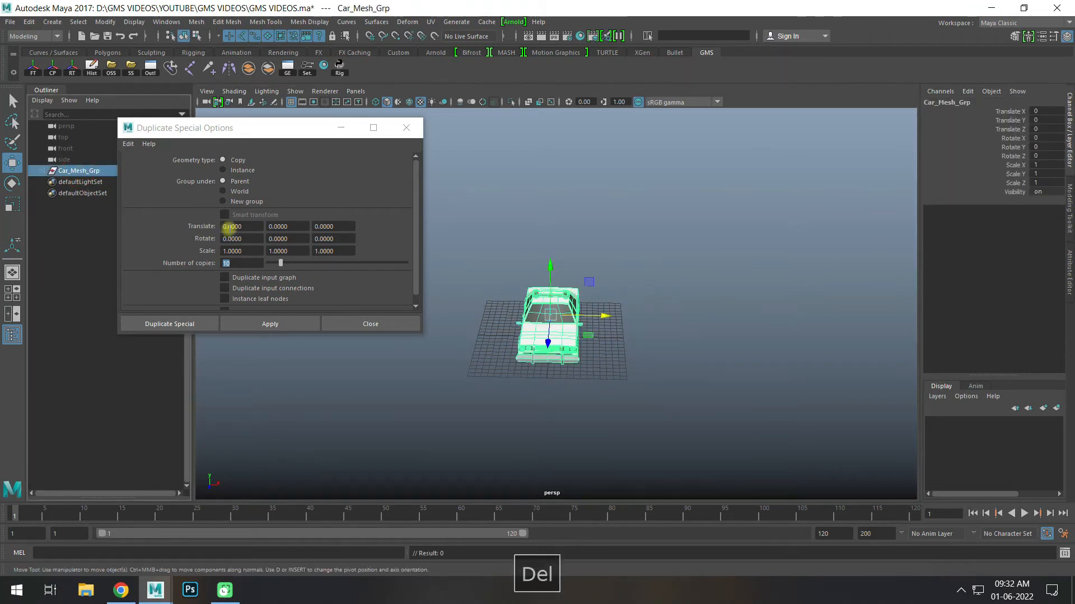
Create ten copies of Car_Mesh_Grp in a row with Duplicate Special, using a Translate X of 15.
{"action": "left_click", "coordinate": [233, 225]}
{"action": "type", "text": "15"}
{"action": "key", "text": "Return"}
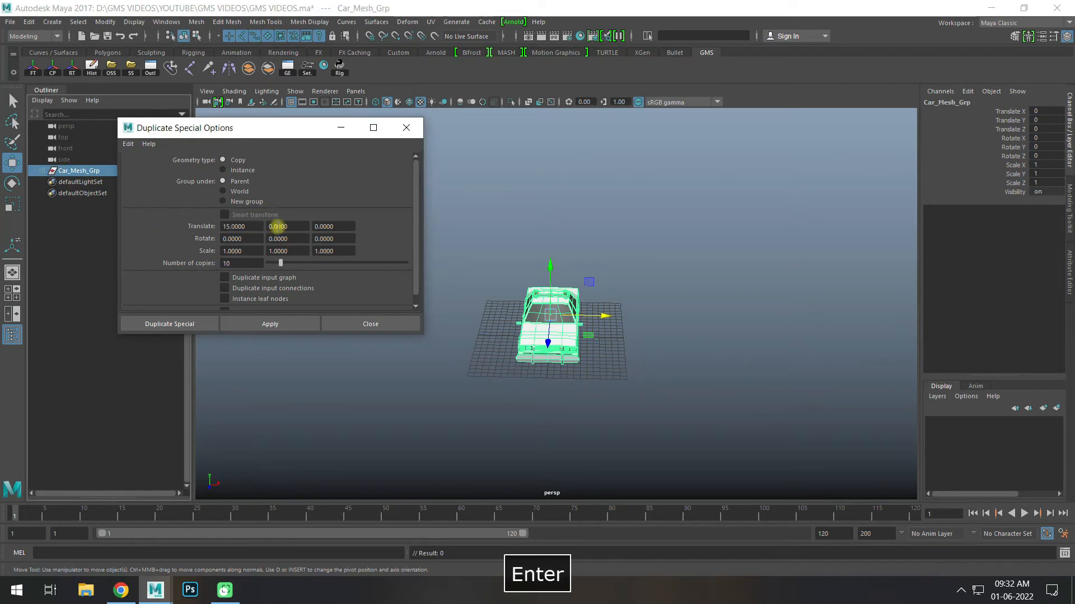
{"action": "left_click", "coordinate": [270, 324]}
{"action": "scroll", "coordinate": [504, 391], "scroll_direction": "down", "scroll_amount": 3}
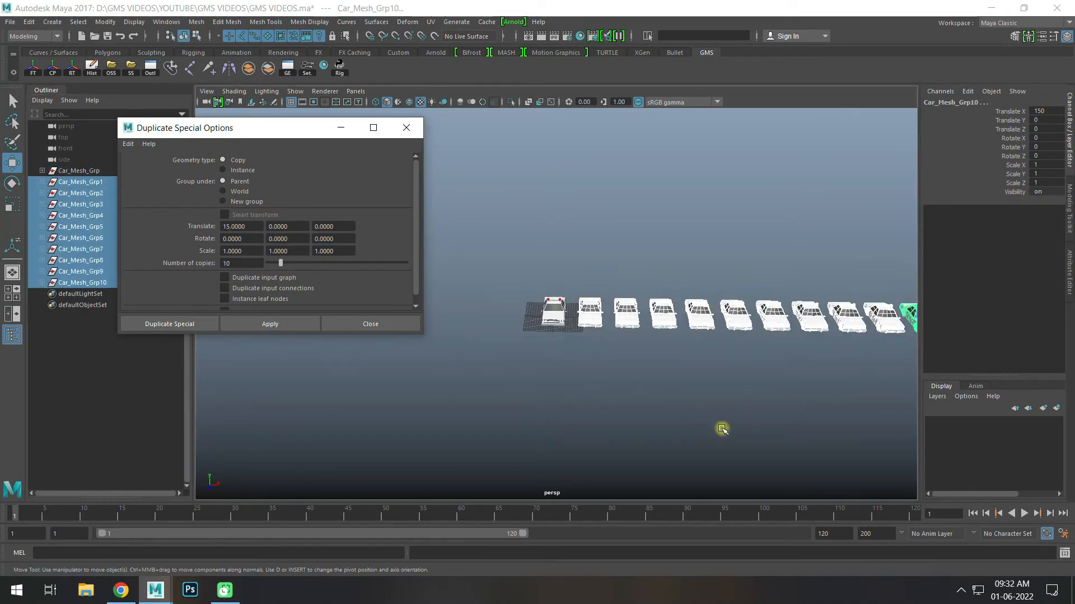
{"action": "middle_click_drag", "start_coordinate": [720, 428], "coordinate": [631, 394], "text": "alt"}
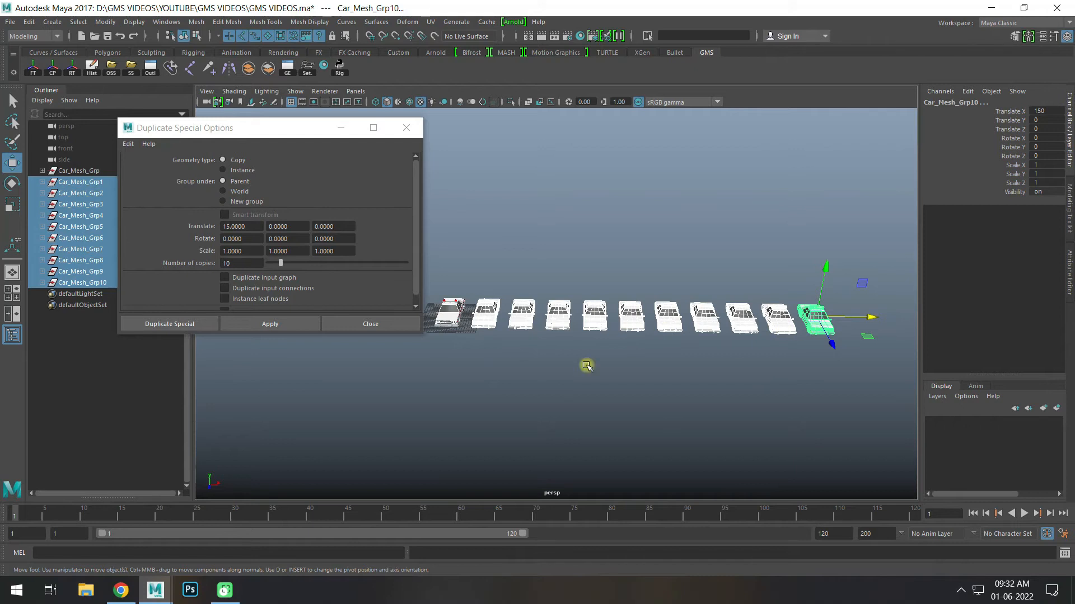
{"action": "scroll", "coordinate": [582, 365], "scroll_direction": "up", "scroll_amount": 3}
{"action": "middle_click_drag", "start_coordinate": [506, 354], "coordinate": [570, 370], "text": "alt"}
{"action": "left_click", "coordinate": [566, 374]}
Undo the duplication so that only the original Car_Mesh_Grp remains.
{"action": "key", "text": "ctrl+z"}
{"action": "key", "text": "ctrl+z"}
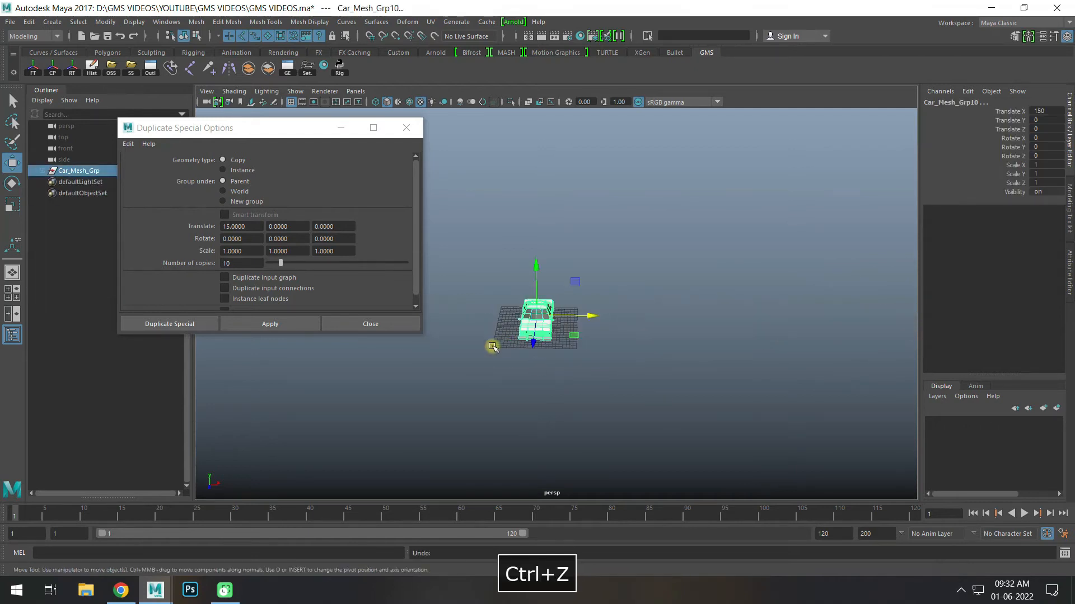
{"action": "left_click_drag", "start_coordinate": [534, 365], "coordinate": [498, 355], "text": "alt"}
{"action": "right_click_drag", "start_coordinate": [499, 356], "coordinate": [567, 339], "text": "alt"}
{"action": "middle_click_drag", "start_coordinate": [567, 339], "coordinate": [621, 329], "text": "alt"}
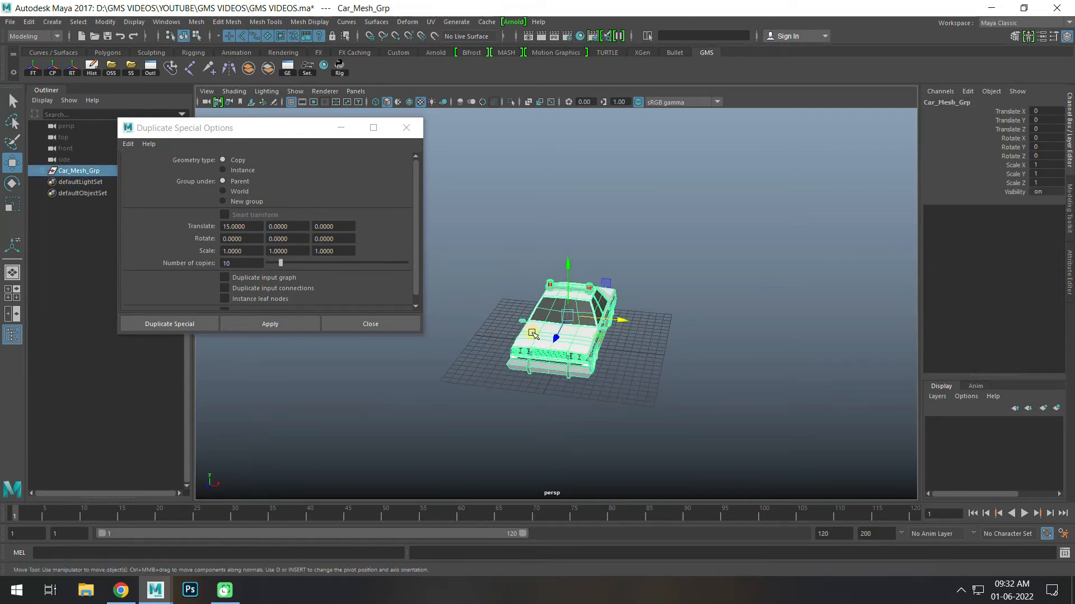
Try moving Car_Mesh_Grp along Z and undo the trial move.
{"action": "key", "text": "ctrl+z"}
{"action": "key", "text": "ctrl+z"}
{"action": "key", "text": "ctrl+z"}
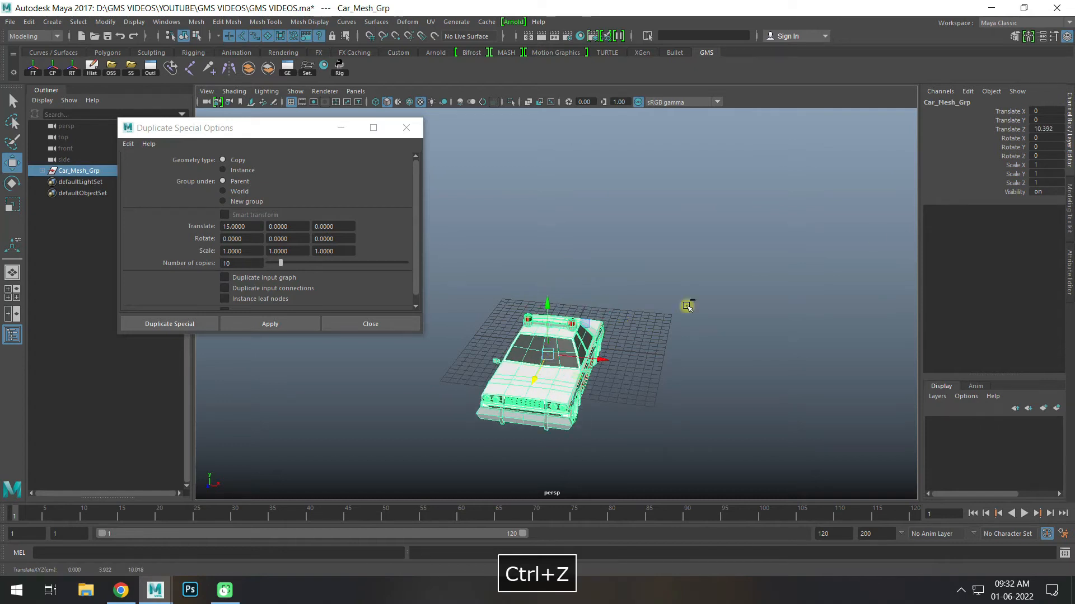
Set the Duplicate Special Translate Z offset to 5.
{"action": "left_click", "coordinate": [348, 226]}
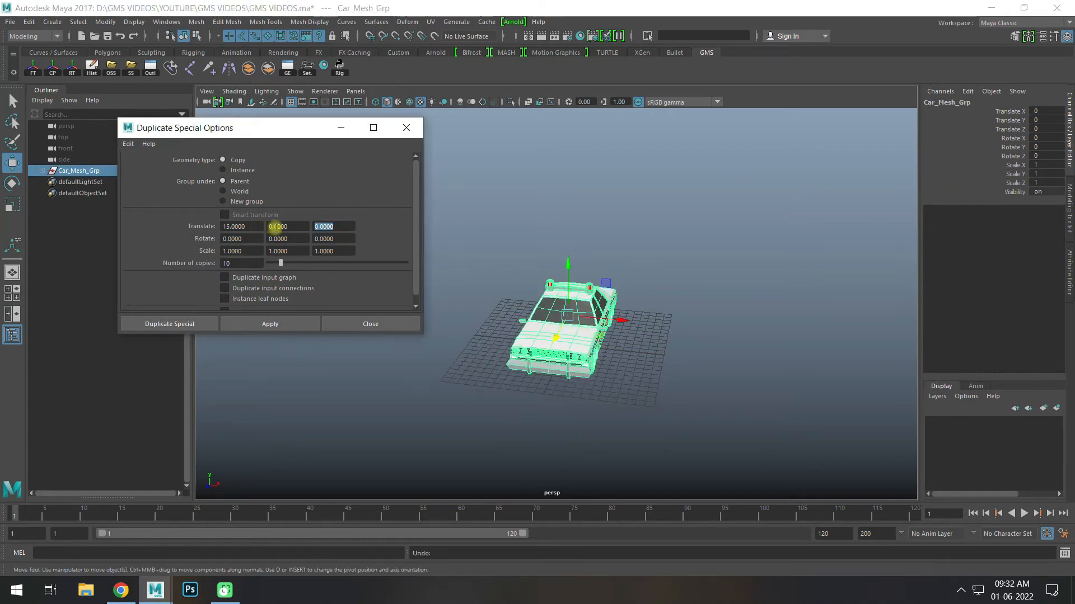
{"action": "type", "text": "5"}
{"action": "key", "text": "Return"}
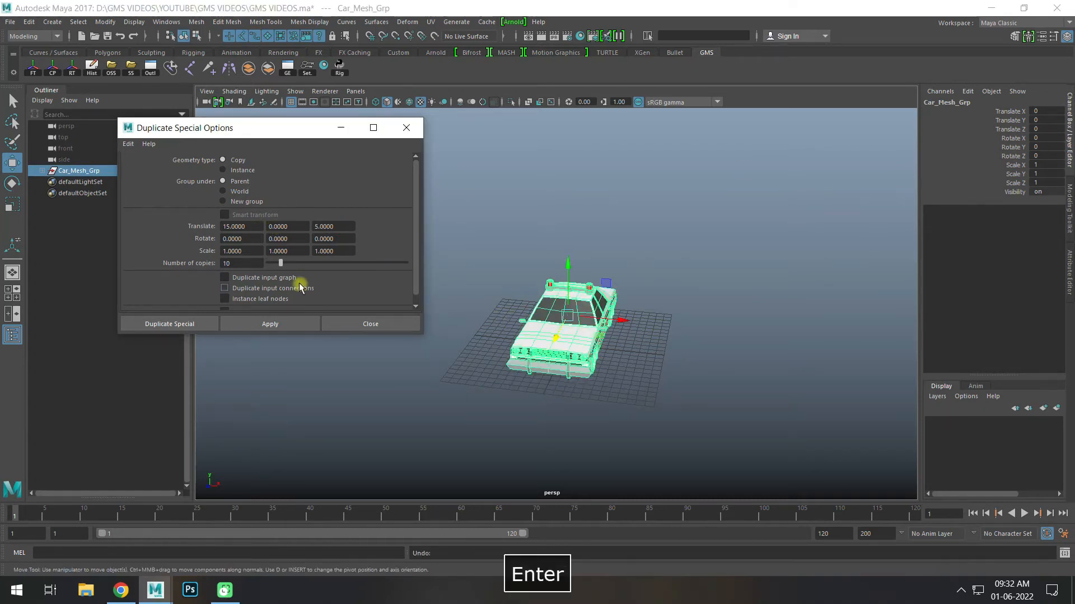
Try rotating Car_Mesh_Grp about -26 degrees around Y and undo the rotation.
{"action": "key", "text": "e"}
{"action": "left_click_drag", "start_coordinate": [533, 309], "coordinate": [563, 323]}
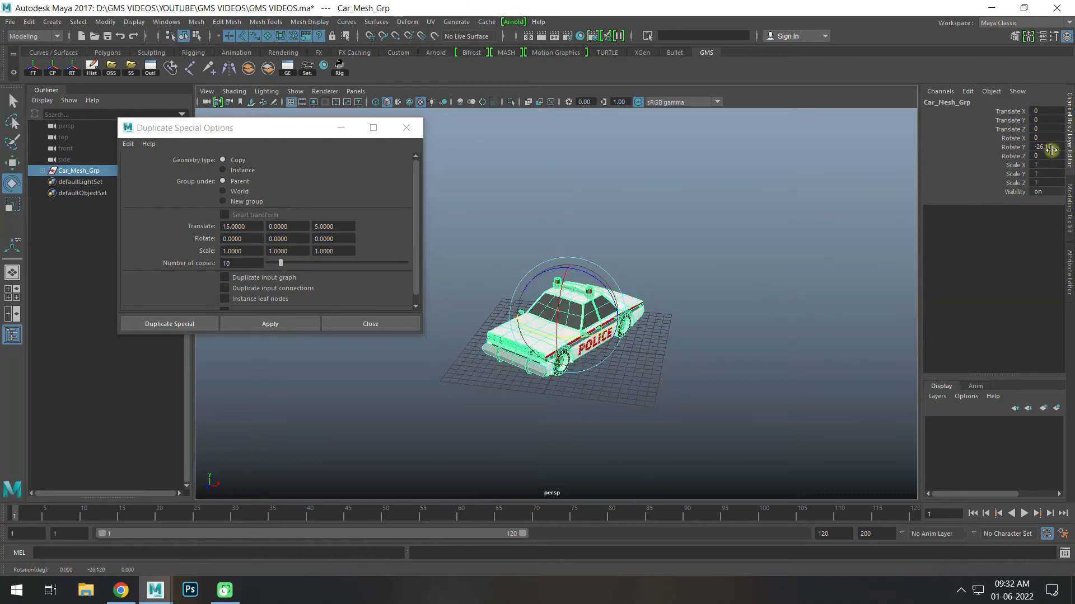
{"action": "key", "text": "ctrl+z"}
Set the Duplicate Special Rotate Y to -3 and apply it to Car_Mesh_Grp to create ten progressively turned copies.
{"action": "left_click", "coordinate": [287, 239]}
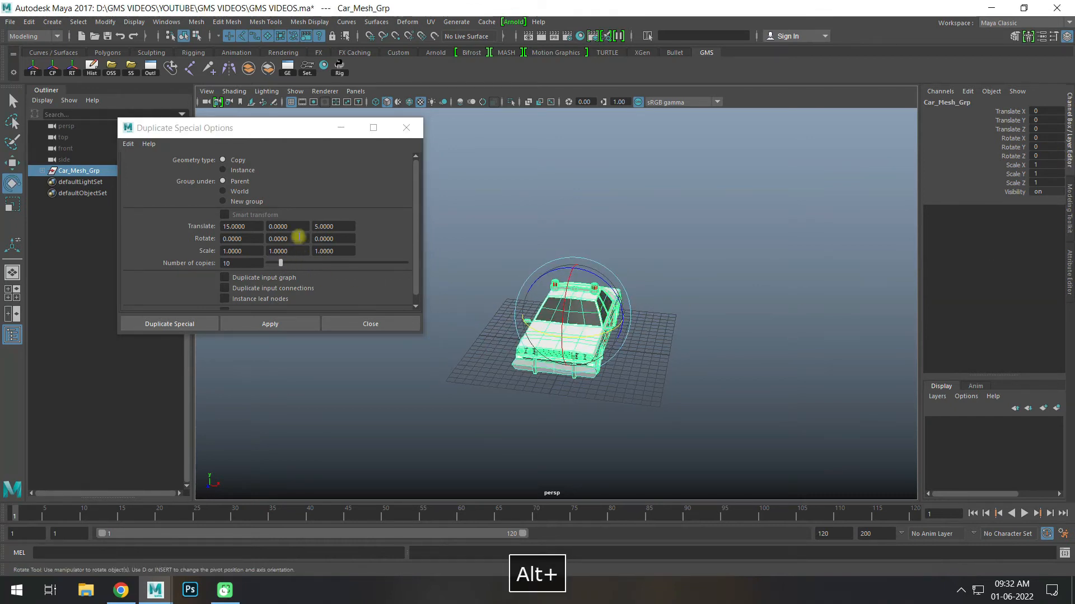
{"action": "type", "text": "-3"}
{"action": "key", "text": "Return"}
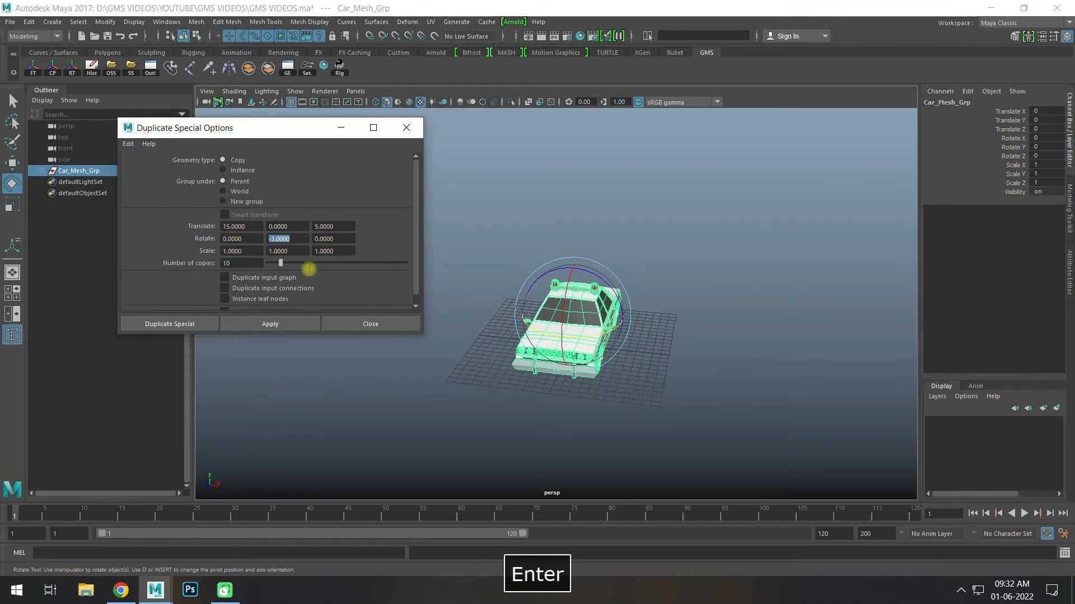
{"action": "left_click_drag", "start_coordinate": [739, 365], "coordinate": [672, 336], "text": "alt"}
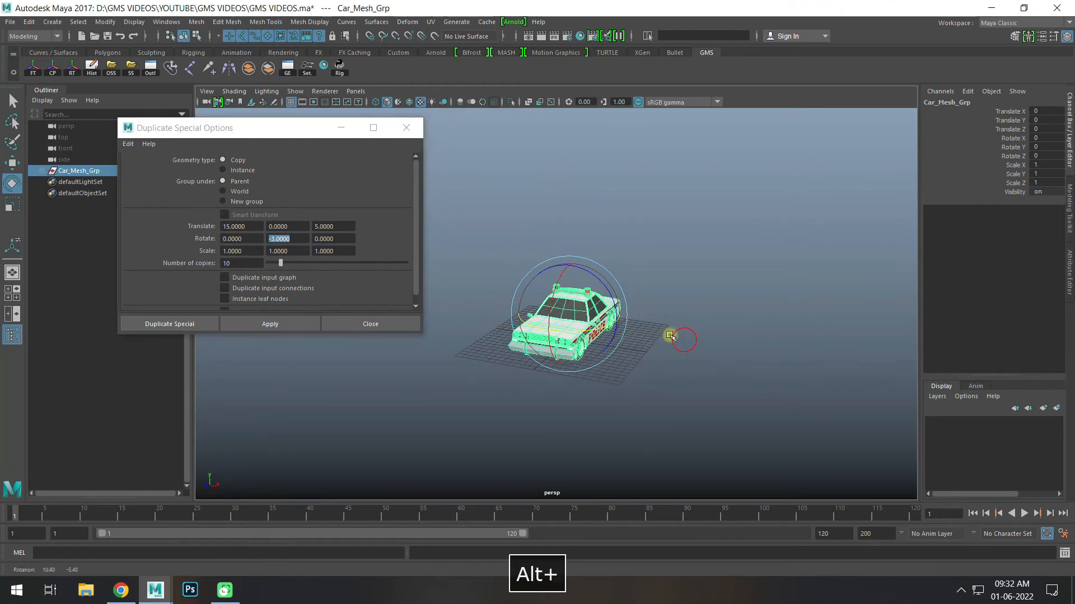
{"action": "left_click", "coordinate": [266, 327]}
{"action": "right_click_drag", "start_coordinate": [845, 442], "coordinate": [546, 379], "text": "alt"}
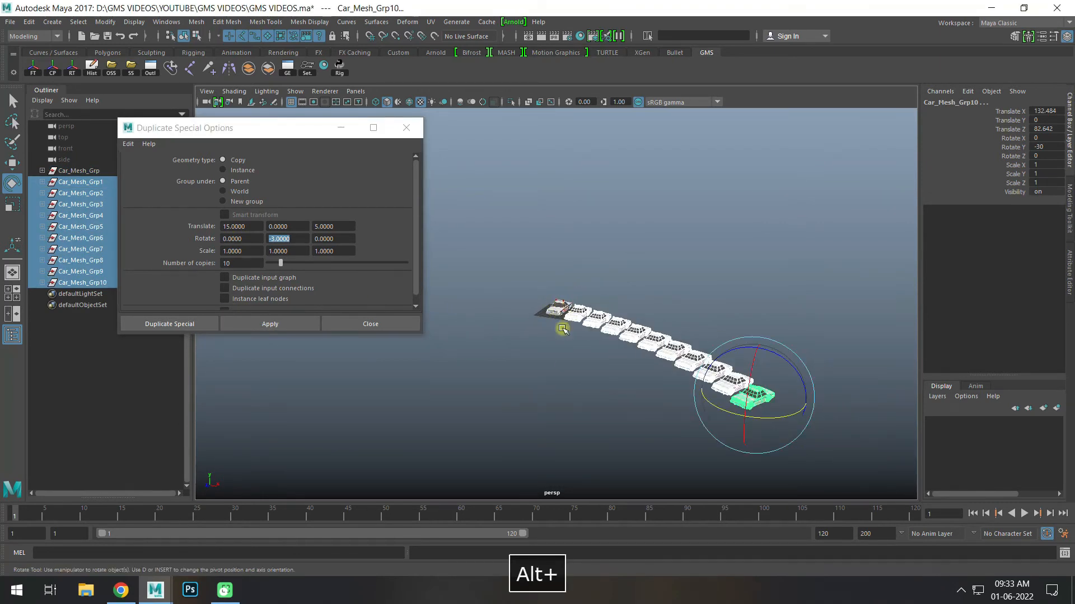
{"action": "left_click_drag", "start_coordinate": [560, 327], "coordinate": [595, 355], "text": "alt"}
{"action": "right_click_drag", "start_coordinate": [552, 381], "coordinate": [650, 414], "text": "alt"}
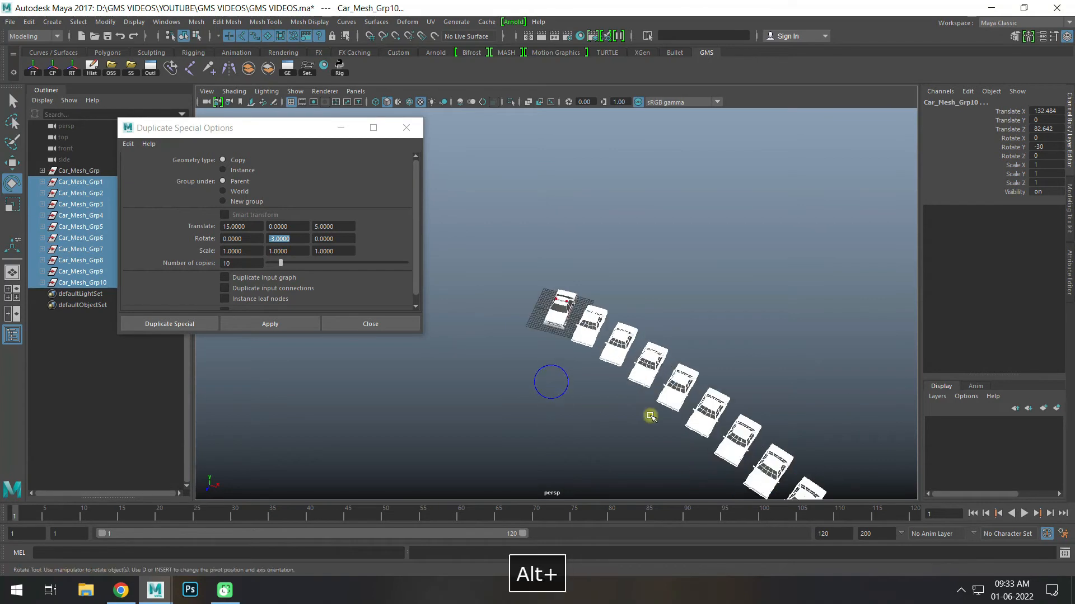
Undo the creation of the ten progressively turned car copies.
{"action": "key", "text": "ctrl+z"}
{"action": "right_click_drag", "start_coordinate": [544, 345], "coordinate": [769, 361], "text": "alt"}
{"action": "middle_click_drag", "start_coordinate": [679, 321], "coordinate": [711, 322], "text": "alt"}
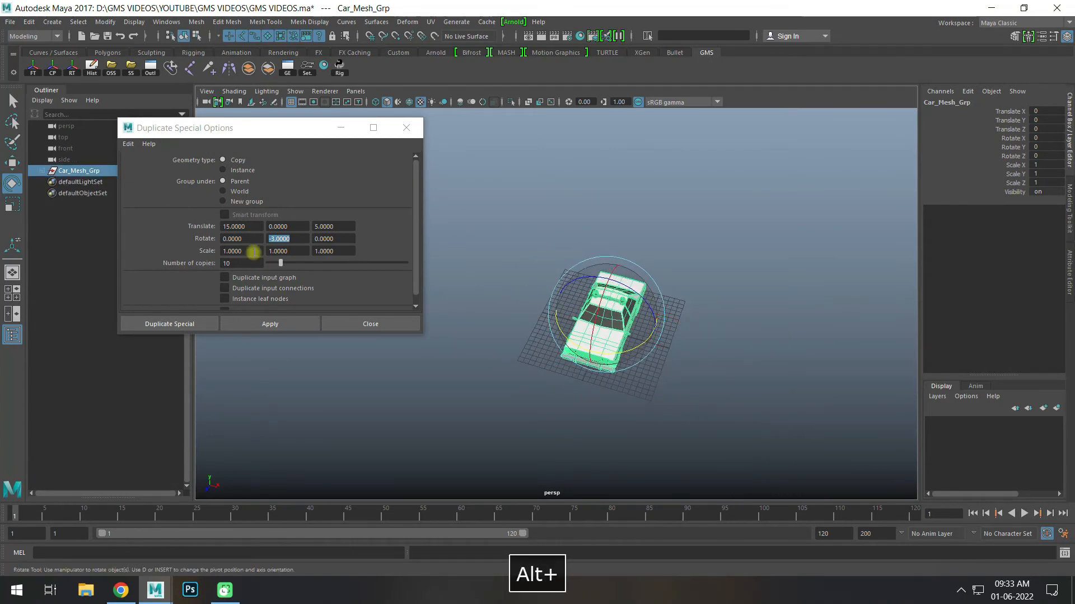
Set the Duplicate Special scale to 0.9 on X, Y and Z.
{"action": "left_click_drag", "start_coordinate": [252, 251], "coordinate": [167, 244]}
{"action": "type", "text": ".9"}
{"action": "key", "text": "Tab"}
{"action": "type", "text": ".9"}
{"action": "key", "text": "Tab"}
{"action": "type", "text": ".9"}
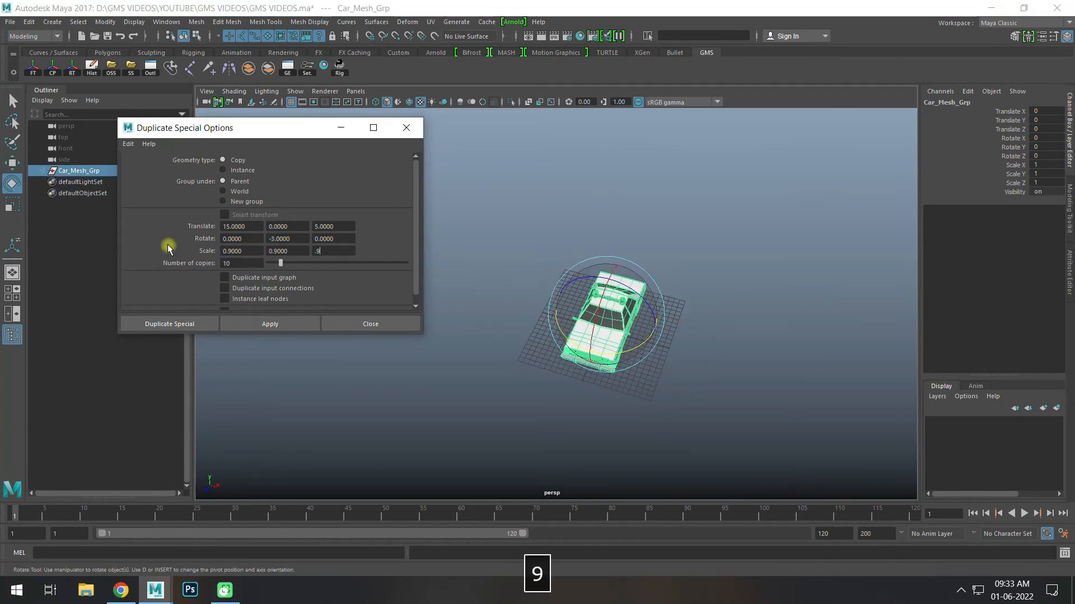
{"action": "key", "text": "Return"}
Apply Duplicate Special to Car_Mesh_Grp to create ten offset, turned and progressively smaller copies.
{"action": "left_click_drag", "start_coordinate": [476, 319], "coordinate": [587, 313], "text": "alt"}
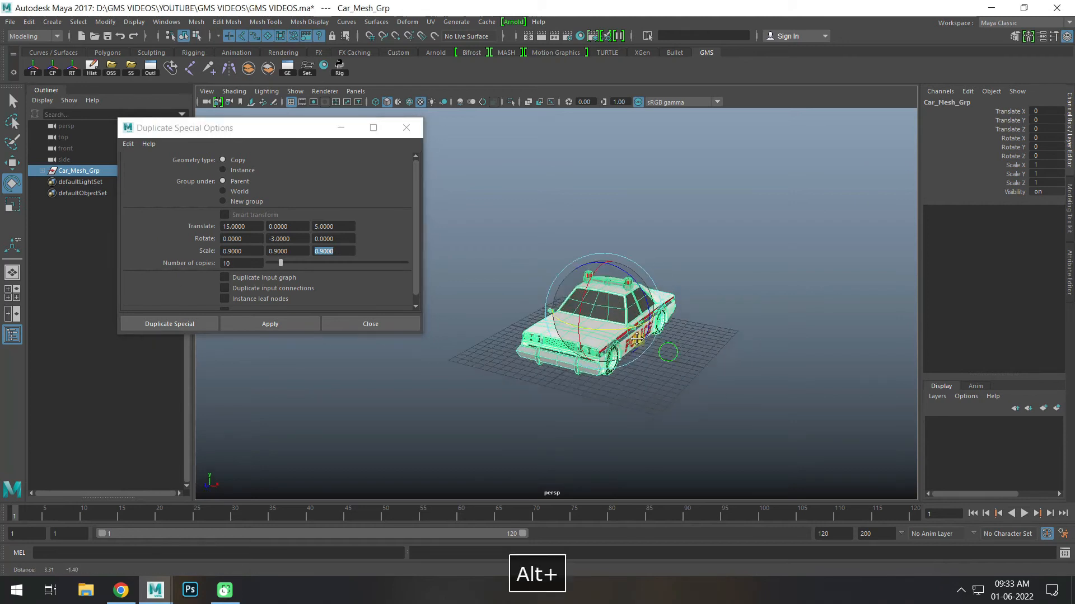
{"action": "left_click", "coordinate": [288, 324]}
{"action": "scroll", "coordinate": [661, 420], "scroll_direction": "down", "scroll_amount": 7}
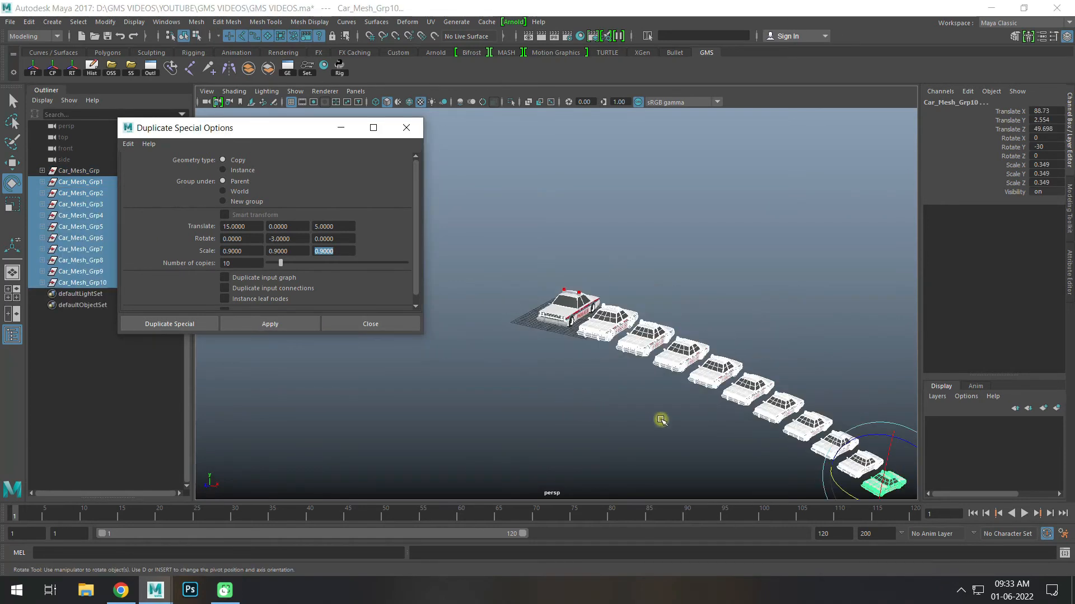
{"action": "left_click_drag", "start_coordinate": [662, 420], "coordinate": [669, 405], "text": "alt"}
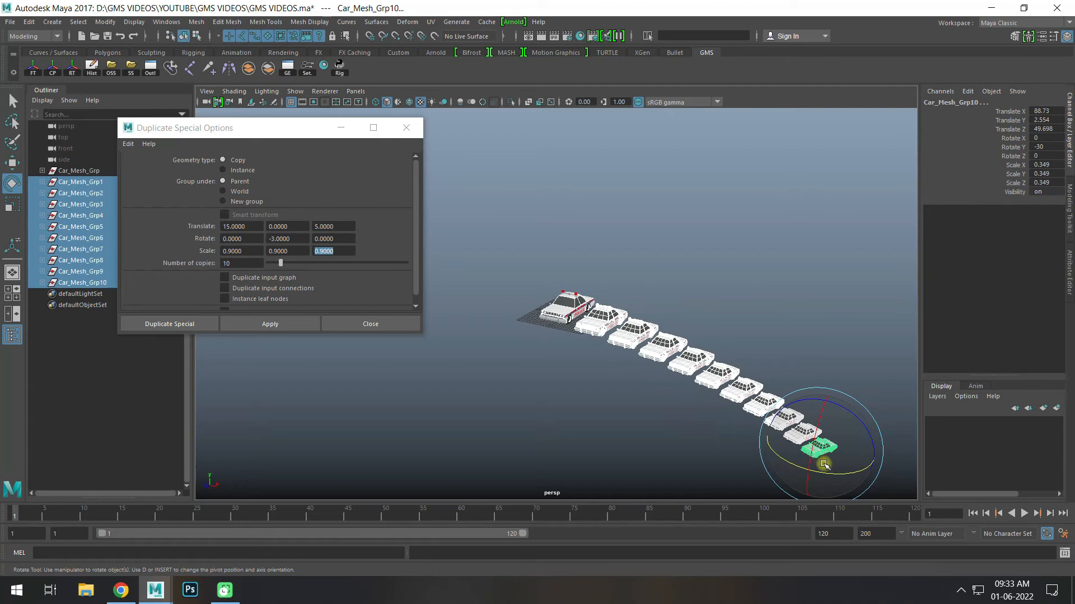
{"action": "right_click_drag", "start_coordinate": [558, 393], "coordinate": [714, 403], "text": "alt"}
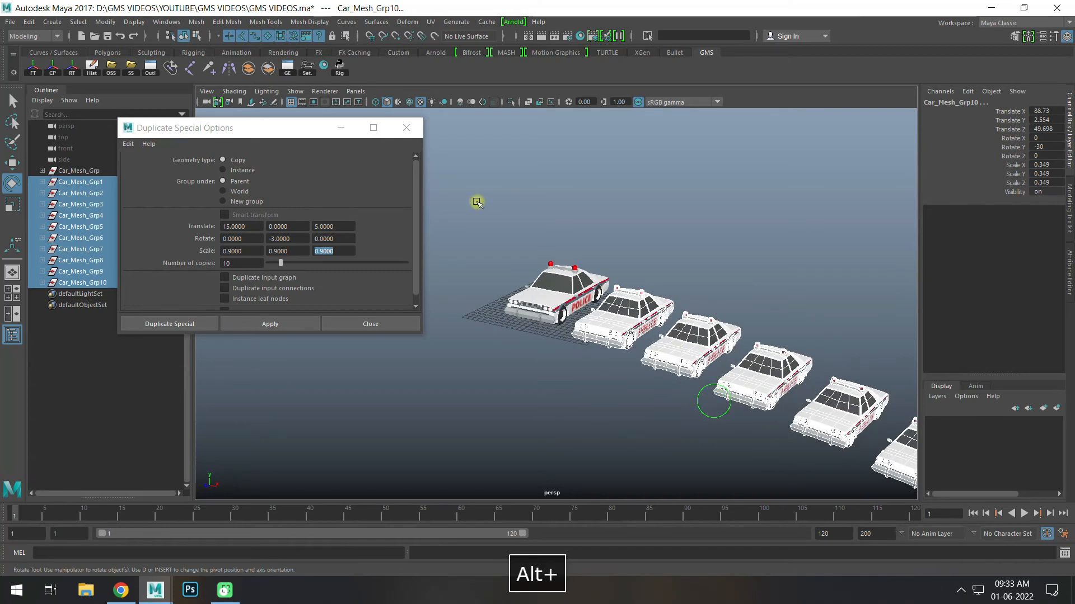
Close the Duplicate Special options and deselect the car copies.
{"action": "left_click", "coordinate": [404, 134]}
{"action": "right_click_drag", "start_coordinate": [838, 309], "coordinate": [660, 252], "text": "alt"}
{"action": "left_click_drag", "start_coordinate": [660, 252], "coordinate": [628, 240], "text": "alt"}
{"action": "left_click", "coordinate": [655, 221]}
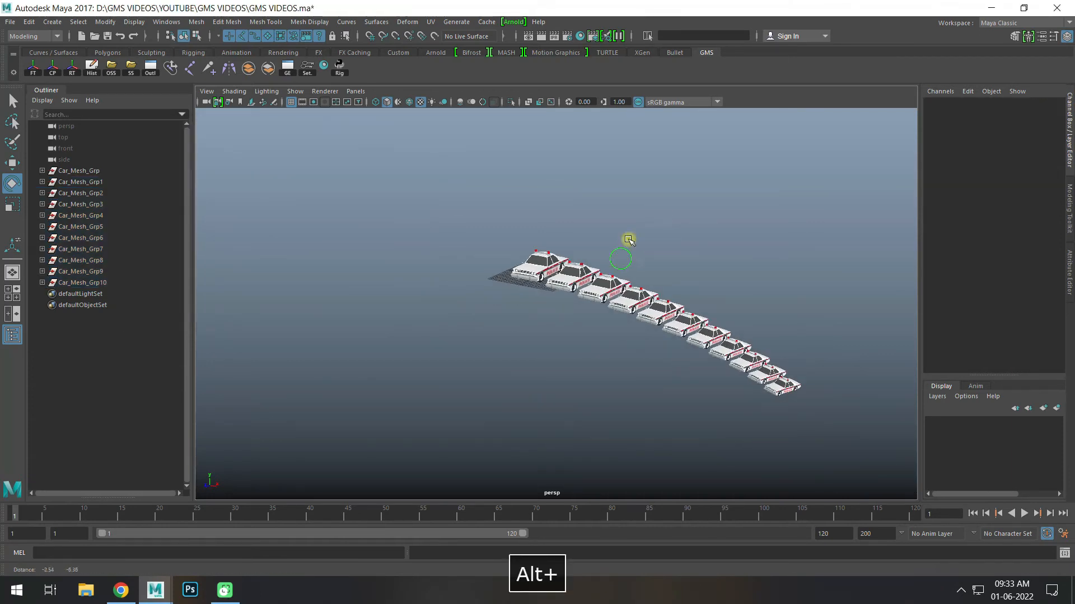
Delete the ten copied car groups, Car_Mesh_Grp1 through Car_Mesh_Grp10.
{"action": "left_click", "coordinate": [39, 182]}
{"action": "left_click", "coordinate": [87, 281], "text": "shift"}
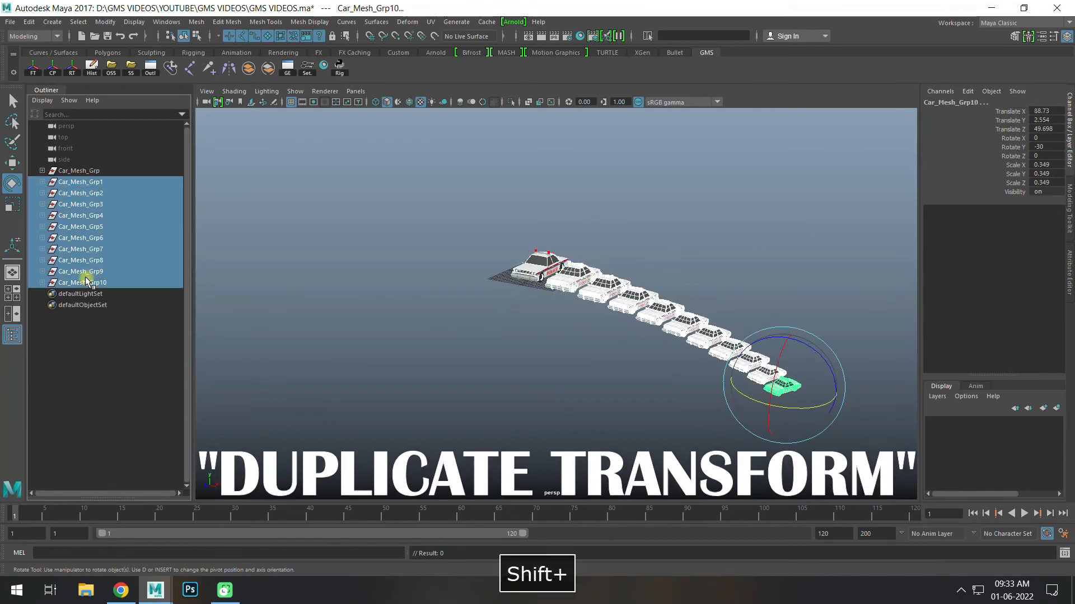
{"action": "key", "text": "Delete"}
{"action": "right_click_drag", "start_coordinate": [492, 223], "coordinate": [714, 295], "text": "alt"}
{"action": "left_click_drag", "start_coordinate": [715, 295], "coordinate": [653, 331], "text": "alt"}
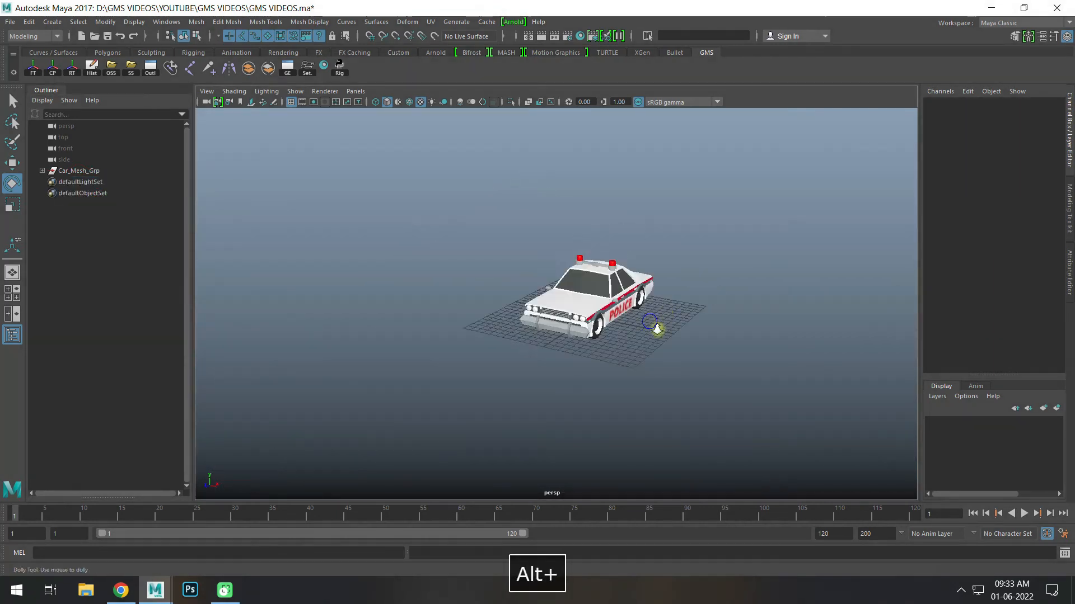
{"action": "right_click_drag", "start_coordinate": [652, 331], "coordinate": [694, 319], "text": "alt"}
Copy Car_Mesh_Grp using Duplicate with Transform and move the copy about 13.2 units along X.
{"action": "left_click", "coordinate": [29, 21]}
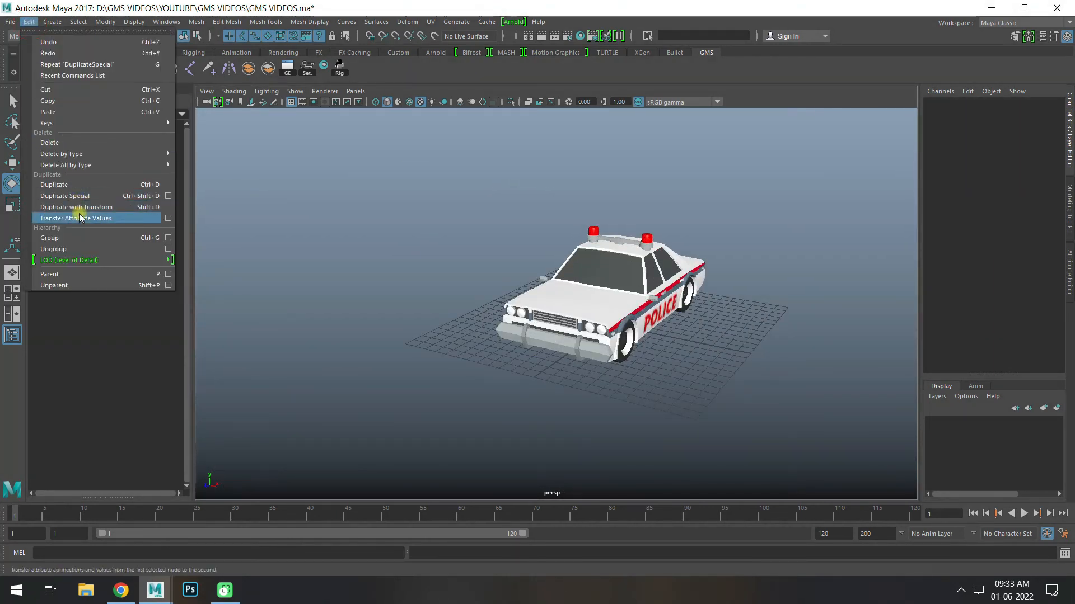
{"action": "left_click", "coordinate": [537, 293]}
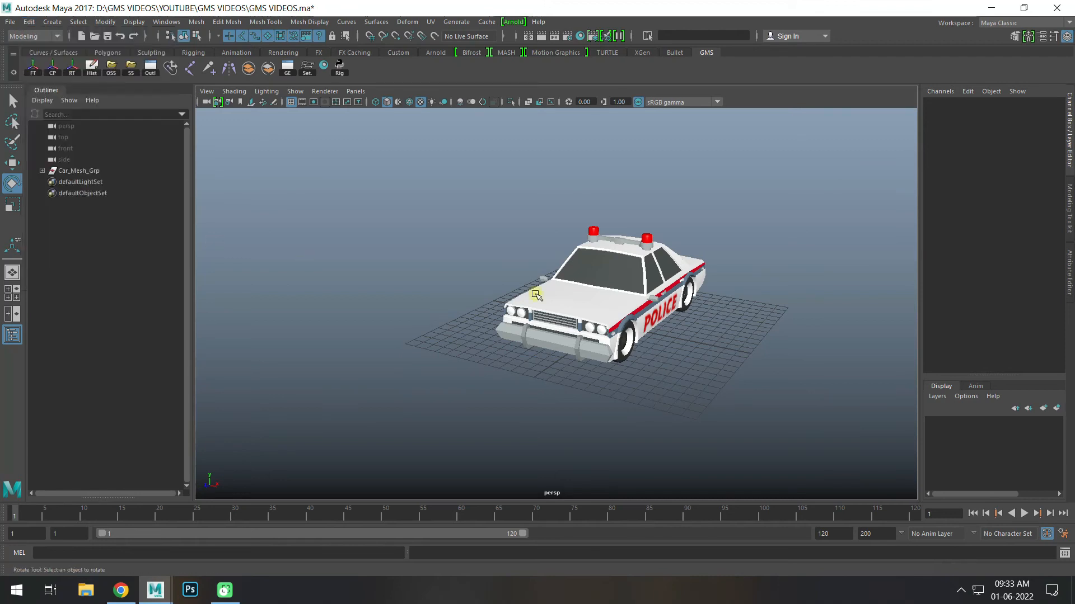
{"action": "left_click_drag", "start_coordinate": [537, 292], "coordinate": [527, 284], "text": "alt"}
{"action": "left_click", "coordinate": [78, 172]}
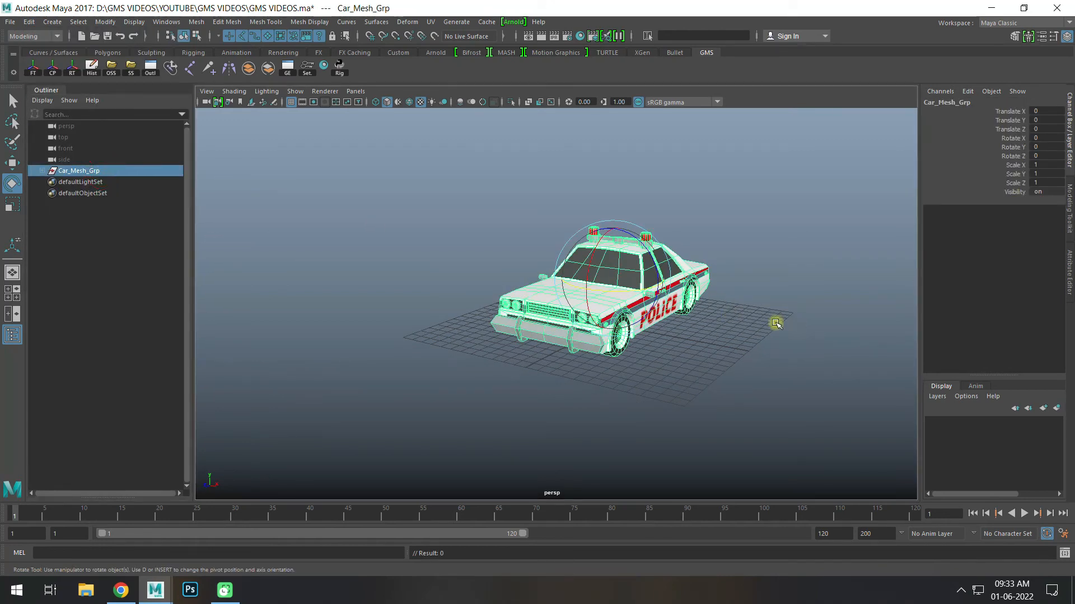
{"action": "left_click_drag", "start_coordinate": [775, 319], "coordinate": [632, 327], "text": "alt"}
{"action": "key", "text": "w"}
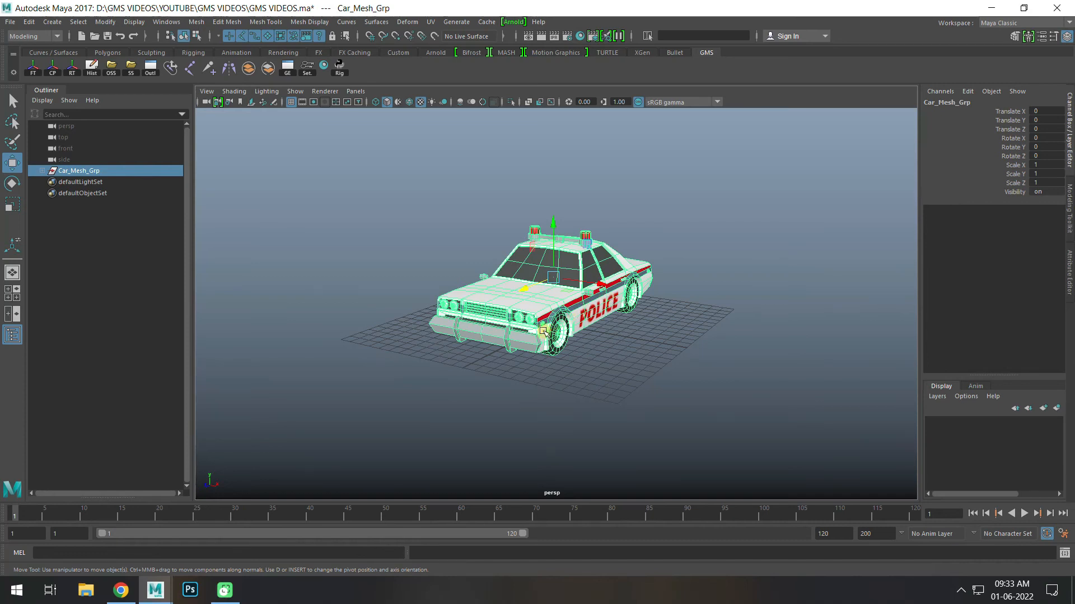
{"action": "left_click_drag", "start_coordinate": [570, 314], "coordinate": [773, 314], "text": "alt"}
{"action": "key", "text": "shift+d"}
{"action": "scroll", "coordinate": [787, 379], "scroll_direction": "down", "scroll_amount": 6}
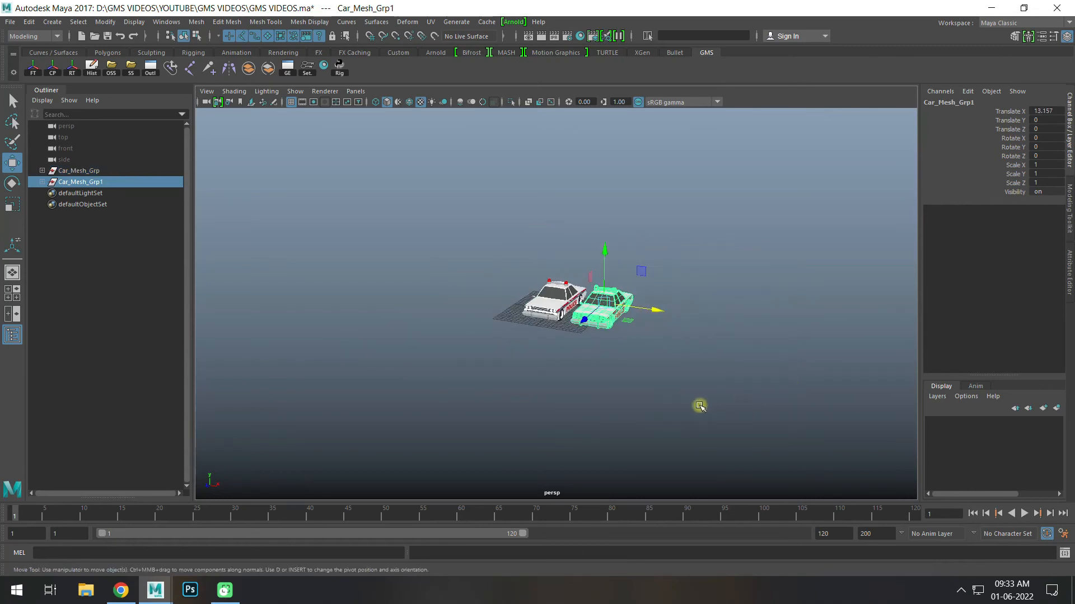
Repeat Duplicate with Transform on the moved copy until fourteen evenly spaced car copies stand in a row.
{"action": "key", "text": "shift+d"}
{"action": "key", "text": "shift+d"}
{"action": "key", "text": "shift+d"}
{"action": "key", "text": "shift+d"}
{"action": "key", "text": "shift+d"}
{"action": "key", "text": "shift+d"}
{"action": "key", "text": "shift+d"}
{"action": "key", "text": "shift+d"}
{"action": "key", "text": "shift+d"}
{"action": "key", "text": "shift+d"}
{"action": "key", "text": "shift+d"}
{"action": "key", "text": "shift+d"}
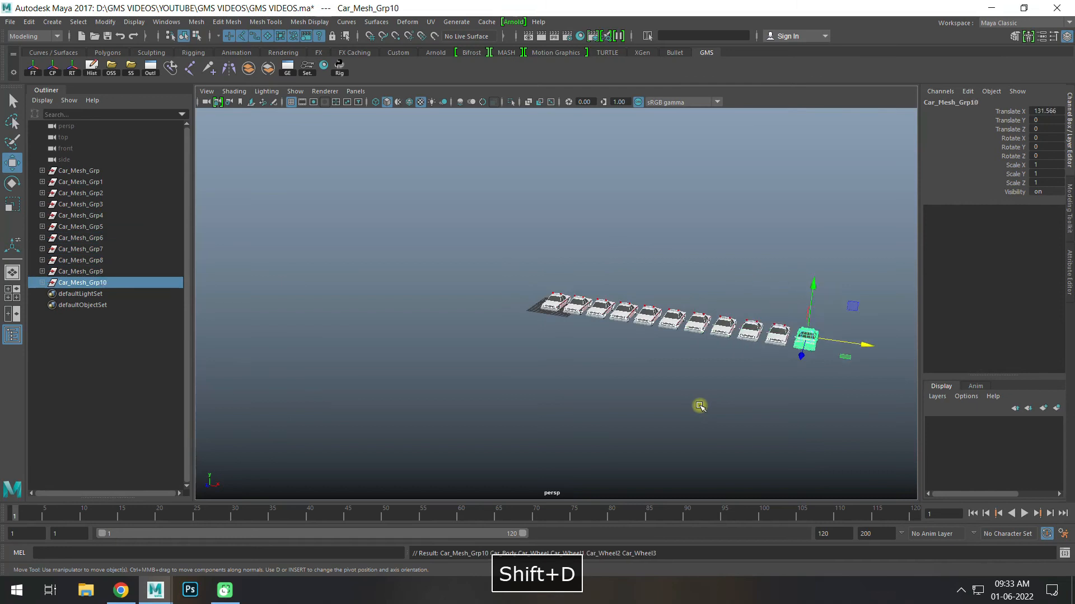
{"action": "key", "text": "shift+d"}
{"action": "scroll", "coordinate": [595, 312], "scroll_direction": "up", "scroll_amount": 3}
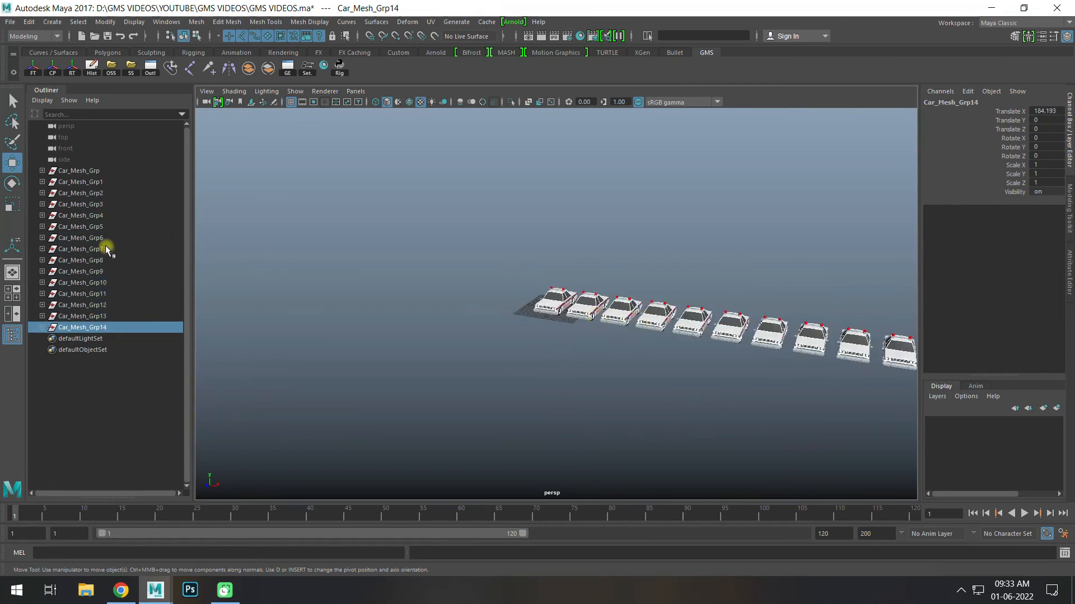
Delete the fourteen evenly spaced car copies, Car_Mesh_Grp1 through Car_Mesh_Grp14, keeping the original Car_Mesh_Grp.
{"action": "left_click", "coordinate": [79, 182]}
{"action": "left_click", "coordinate": [95, 328], "text": "shift"}
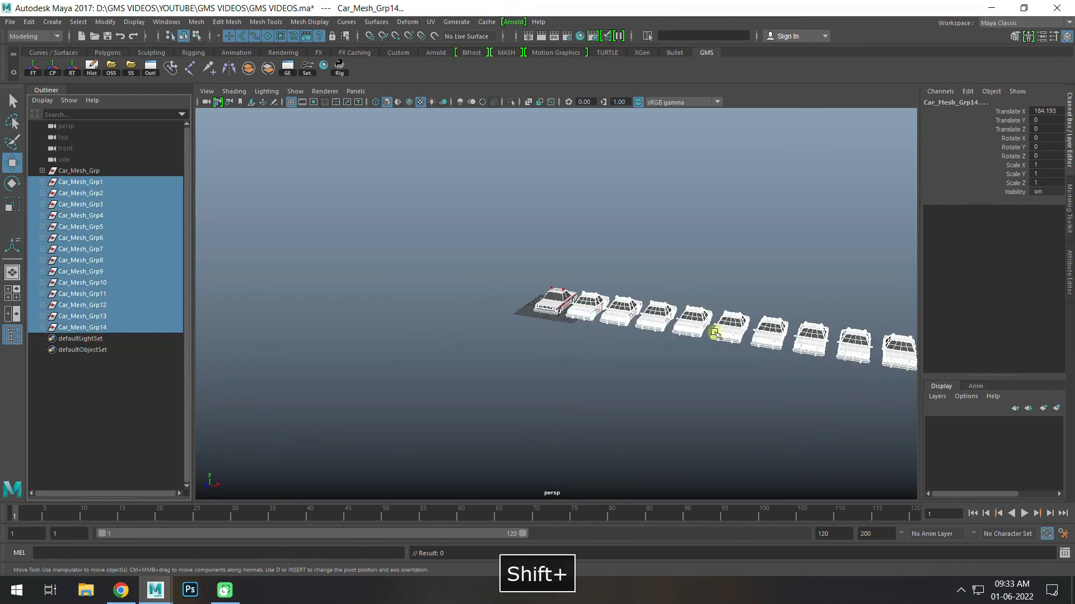
{"action": "key", "text": "Delete"}
{"action": "scroll", "coordinate": [666, 317], "scroll_direction": "up", "scroll_amount": 5}
Copy Car_Mesh_Grp using Duplicate with Transform, move the copy about 22.1 units along X, rotate it about -16.8 degrees around Y and scale it down uniformly.
{"action": "left_click", "coordinate": [78, 171]}
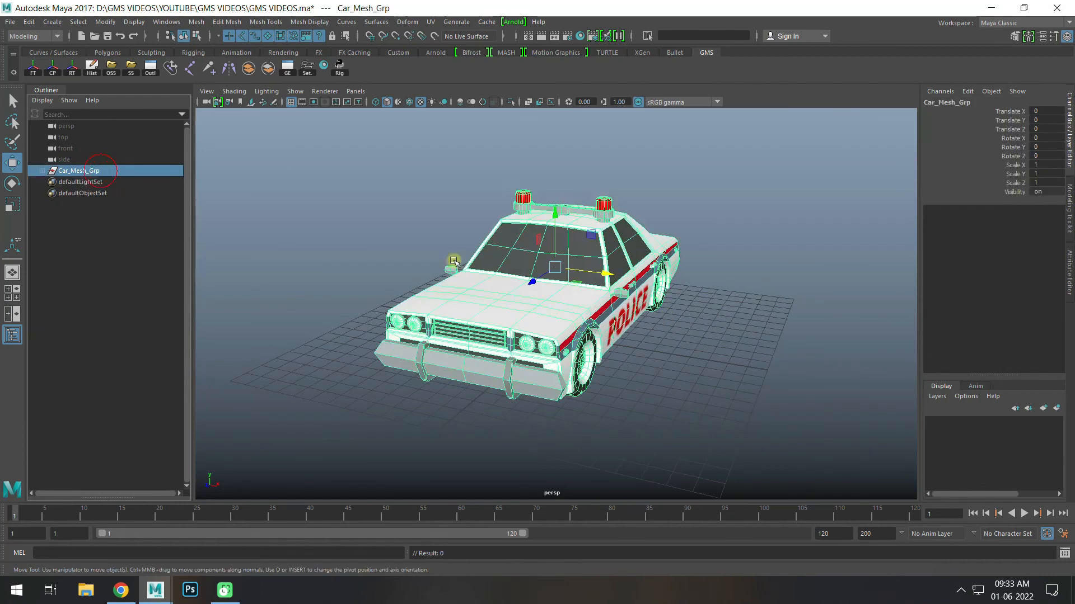
{"action": "right_click_drag", "start_coordinate": [560, 358], "coordinate": [518, 360], "text": "alt"}
{"action": "key", "text": "shift+d"}
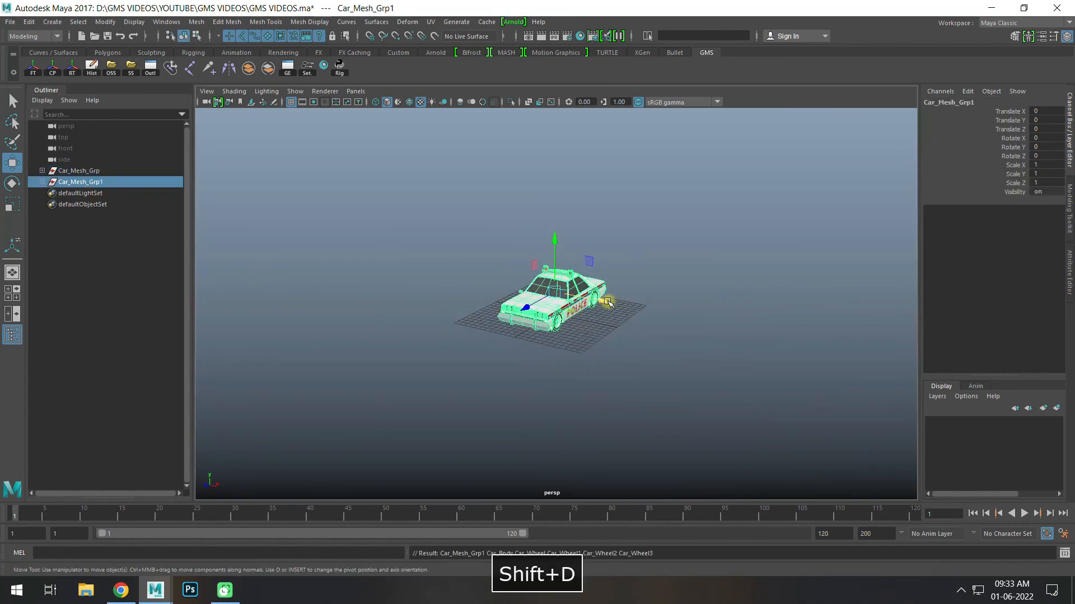
{"action": "left_click_drag", "start_coordinate": [608, 303], "coordinate": [697, 326]}
{"action": "key", "text": "e"}
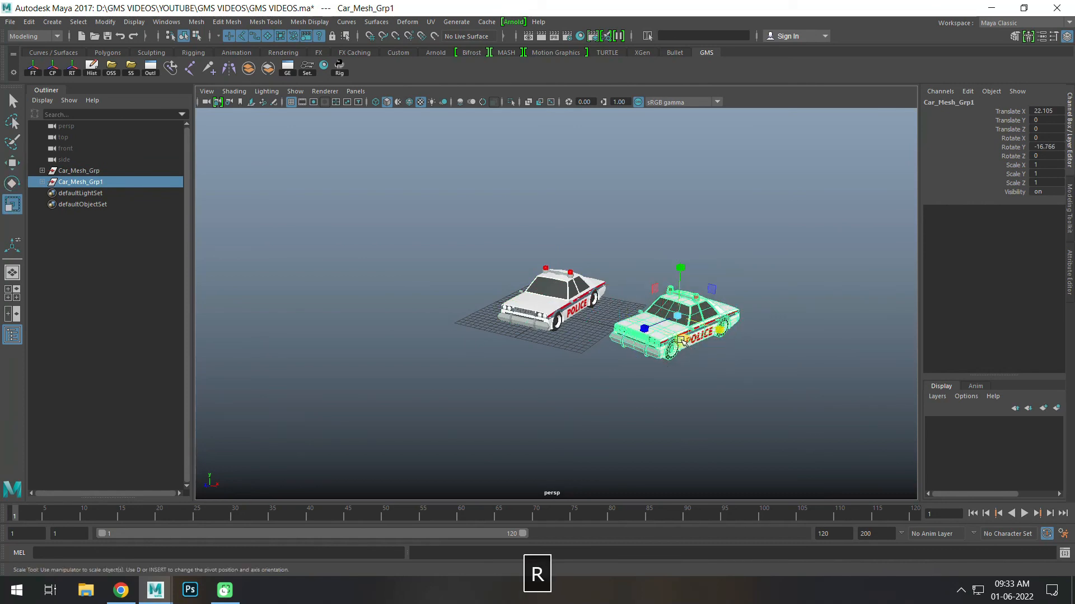
Repeat Duplicate with Transform on the transformed copy until fourteen progressively turned and shrinking car copies form a curve.
{"action": "scroll", "coordinate": [670, 348], "scroll_direction": "down", "scroll_amount": 3}
{"action": "key", "text": "shift+d"}
{"action": "key", "text": "shift+d"}
{"action": "key", "text": "shift+d"}
{"action": "key", "text": "shift+d"}
{"action": "key", "text": "shift+d"}
{"action": "key", "text": "shift+d"}
{"action": "key", "text": "shift+d"}
{"action": "key", "text": "shift+d"}
{"action": "key", "text": "shift+d"}
{"action": "key", "text": "shift+d"}
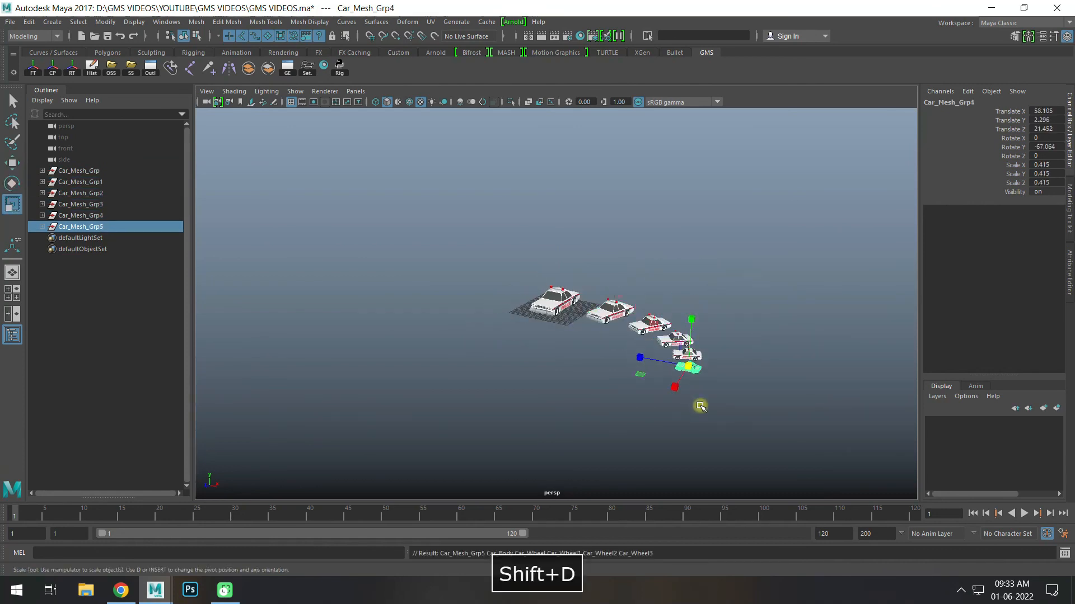
{"action": "key", "text": "shift+d"}
{"action": "key", "text": "shift+d"}
{"action": "key", "text": "shift+d"}
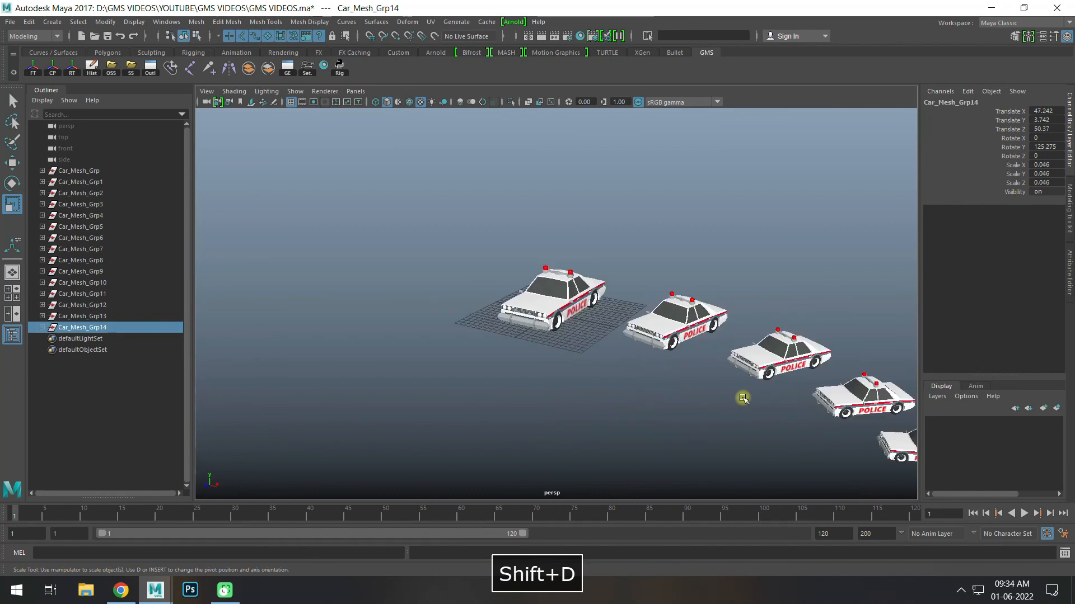
Delete the fourteen rotated and scaled car copies, Car_Mesh_Grp1 through Car_Mesh_Grp14, leaving only the original car.
{"action": "left_click", "coordinate": [102, 184]}
{"action": "left_click", "coordinate": [171, 329], "text": "shift"}
{"action": "key", "text": "Delete"}
{"action": "scroll", "coordinate": [545, 294], "scroll_direction": "up", "scroll_amount": 6}
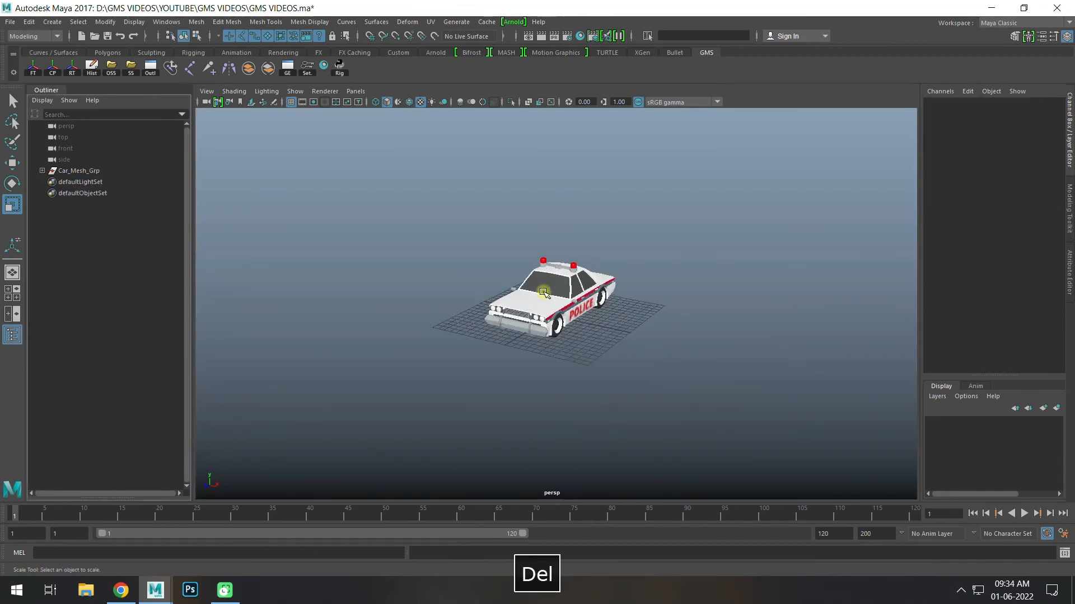
{"action": "left_click_drag", "start_coordinate": [552, 297], "coordinate": [618, 296], "text": "alt"}
{"action": "middle_click_drag", "start_coordinate": [588, 306], "coordinate": [593, 315], "text": "alt"}
{"action": "right_click_drag", "start_coordinate": [593, 314], "coordinate": [682, 359], "text": "alt"}
{"action": "middle_click_drag", "start_coordinate": [665, 326], "coordinate": [669, 348], "text": "alt"}
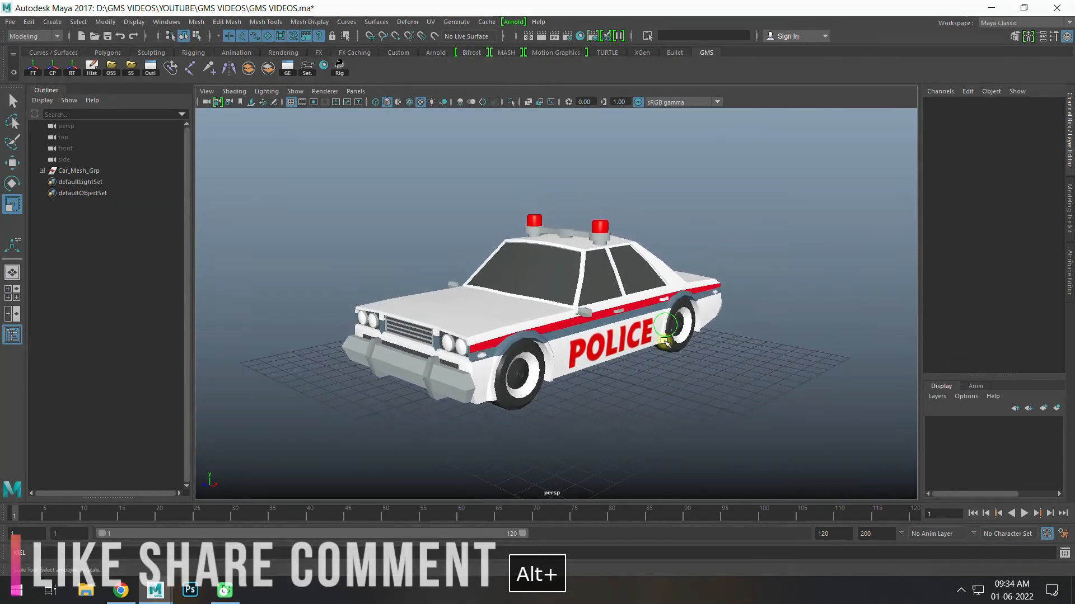